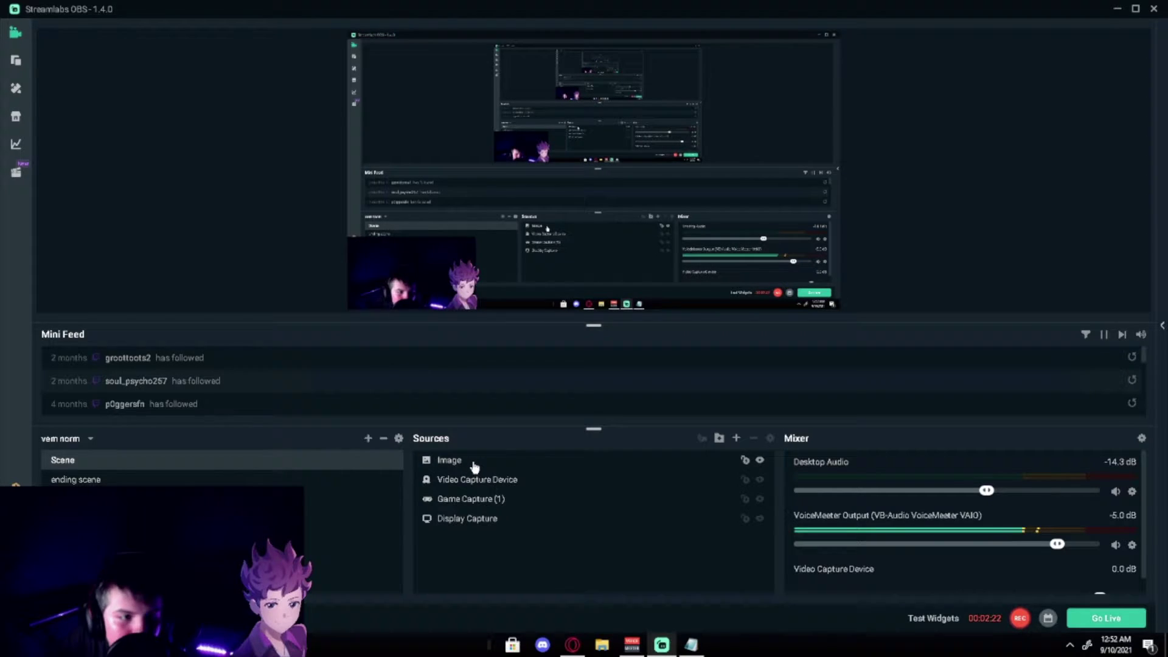
Move the webcam feed to the top-left corner of the canvas and shift the avatar image
left_click_drag(453, 304, 484, 328)
left_click(515, 426)
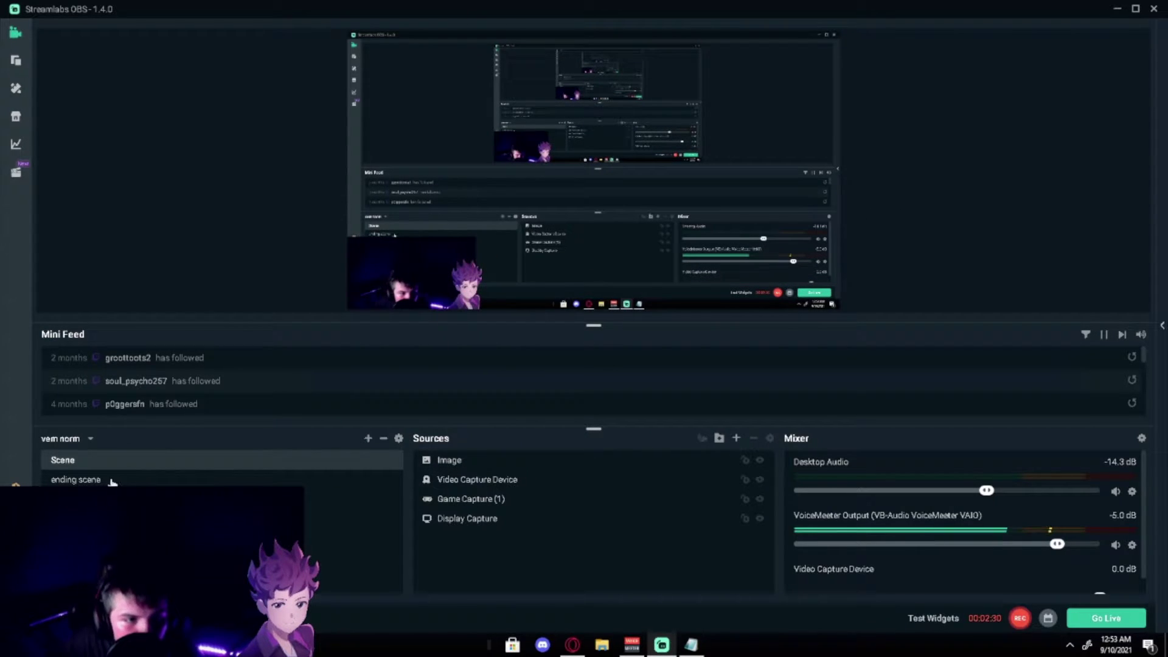
left_click_drag(389, 285, 393, 85)
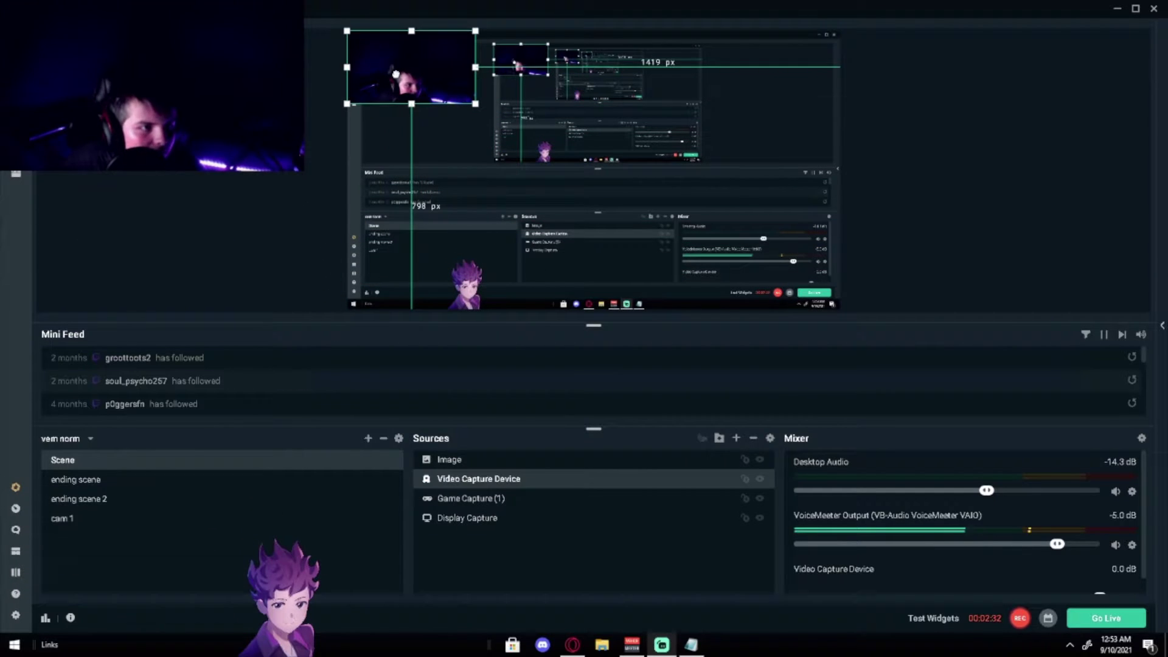
left_click_drag(470, 278, 531, 237)
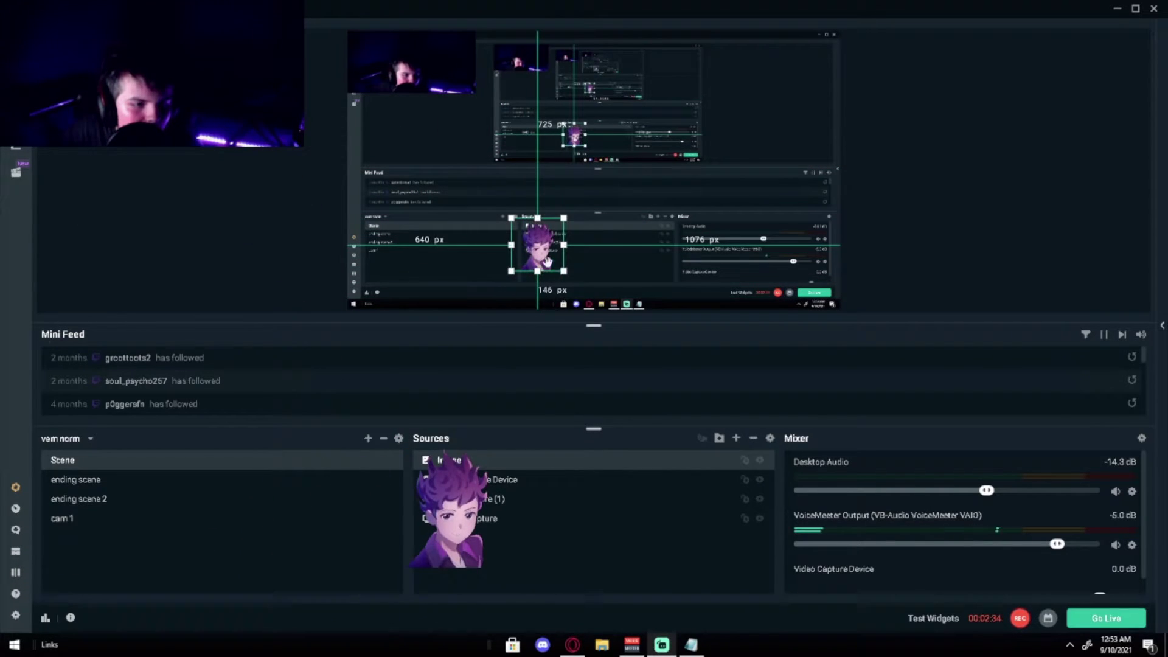
Hide the avatar image, place its box beside the webcam, then select the Image source
left_click(760, 463)
left_click_drag(538, 243, 451, 67)
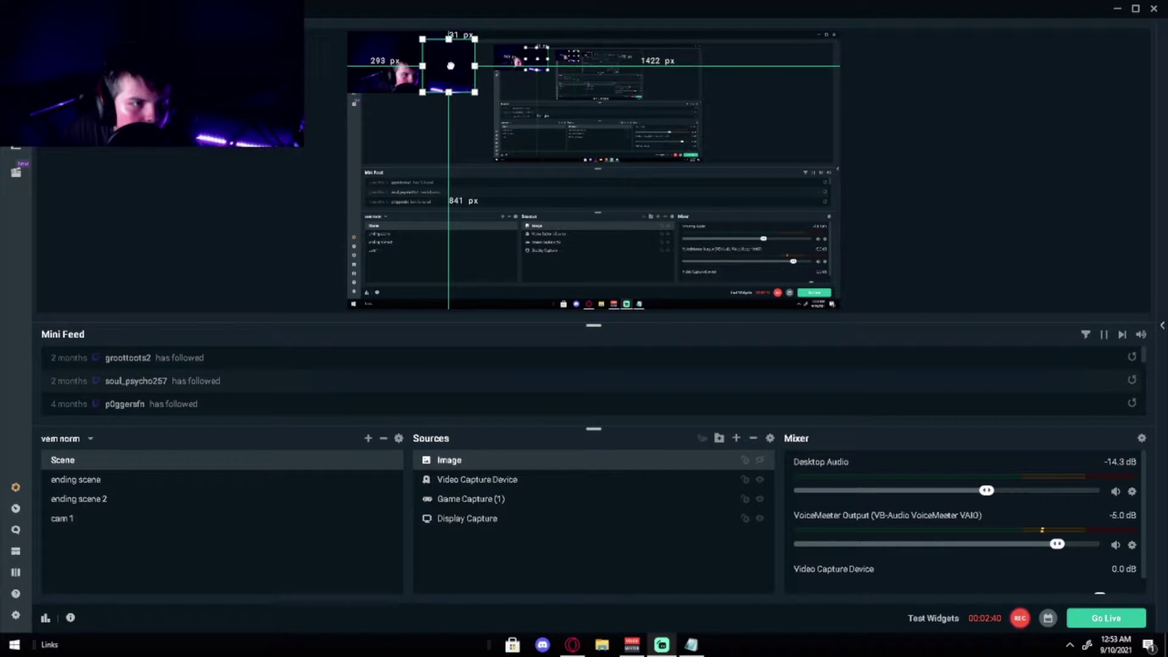
left_click(232, 206)
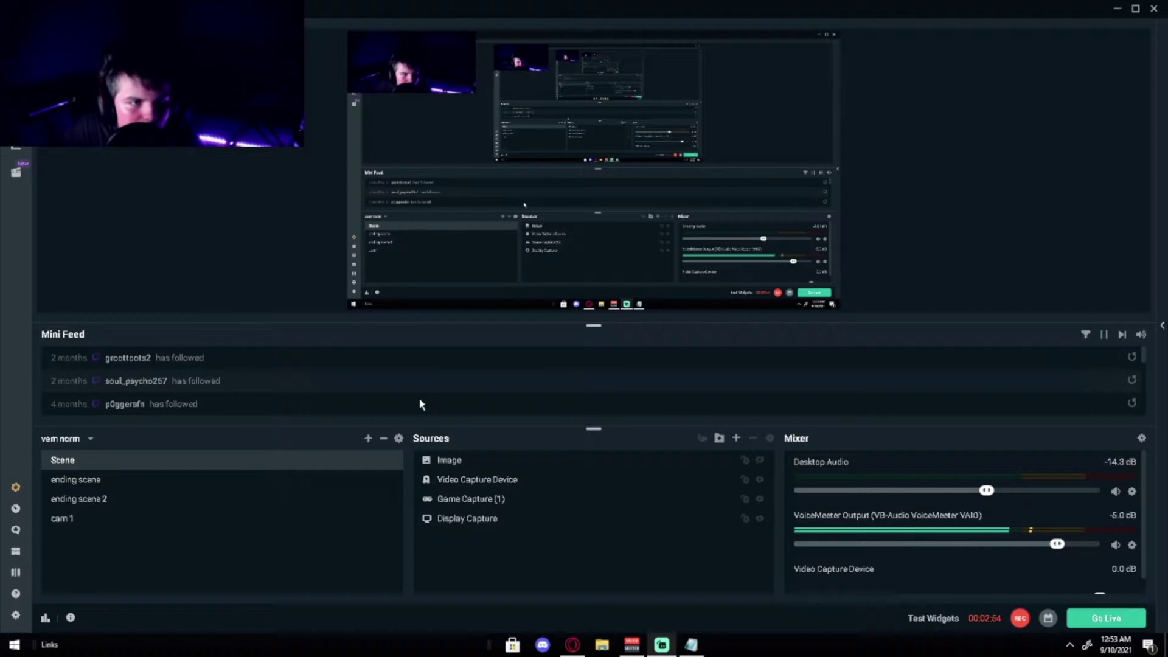
left_click(441, 458)
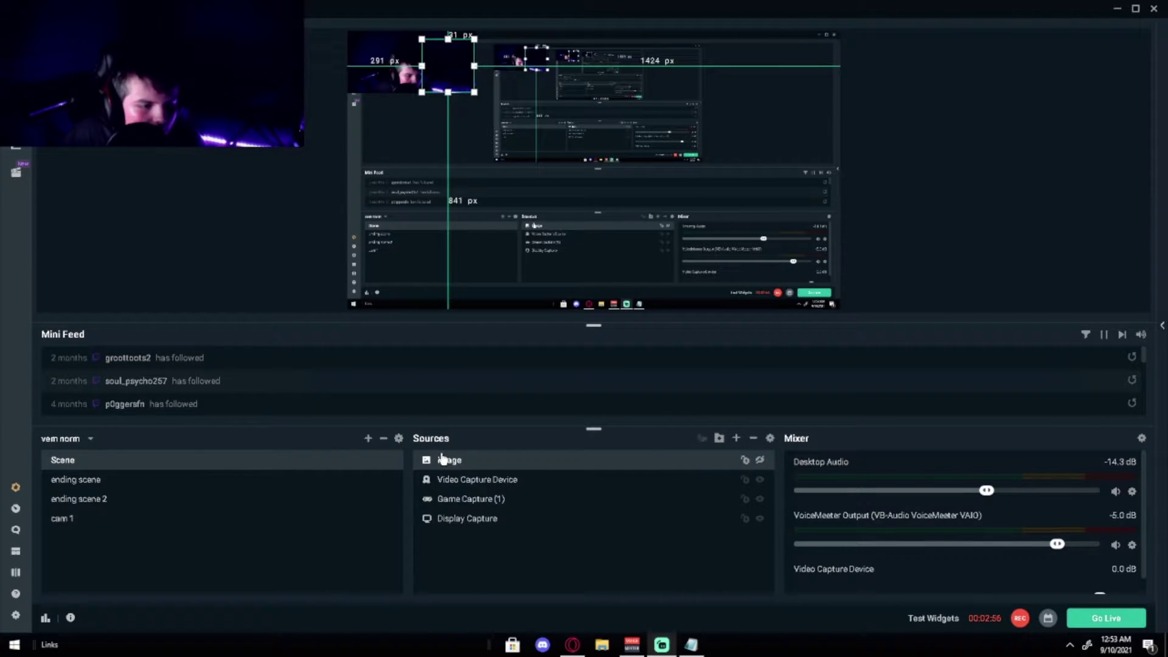
Turn on 'Unload image when not showing' in the Image source's properties and save
right_click(467, 465)
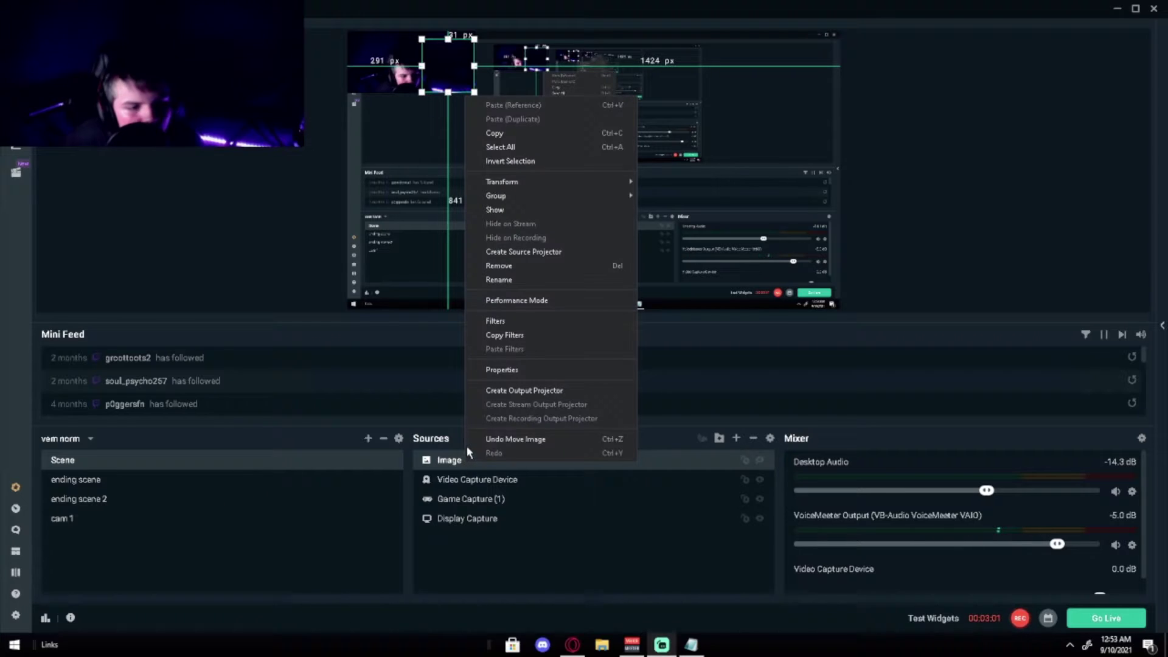
left_click(539, 369)
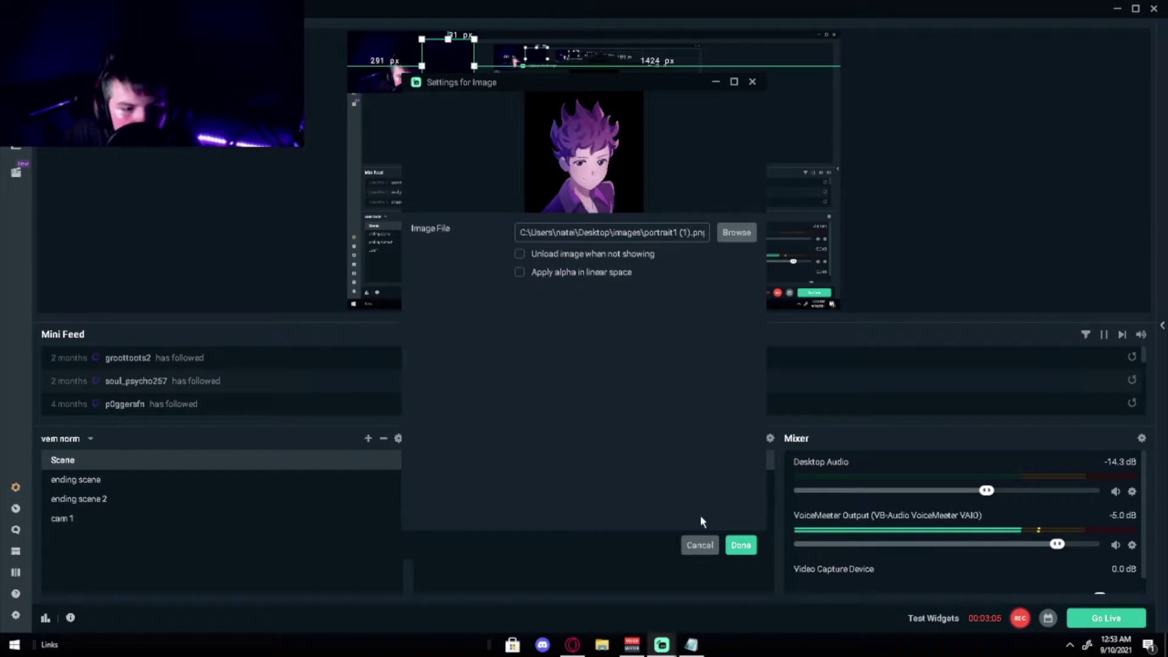
left_click(535, 254)
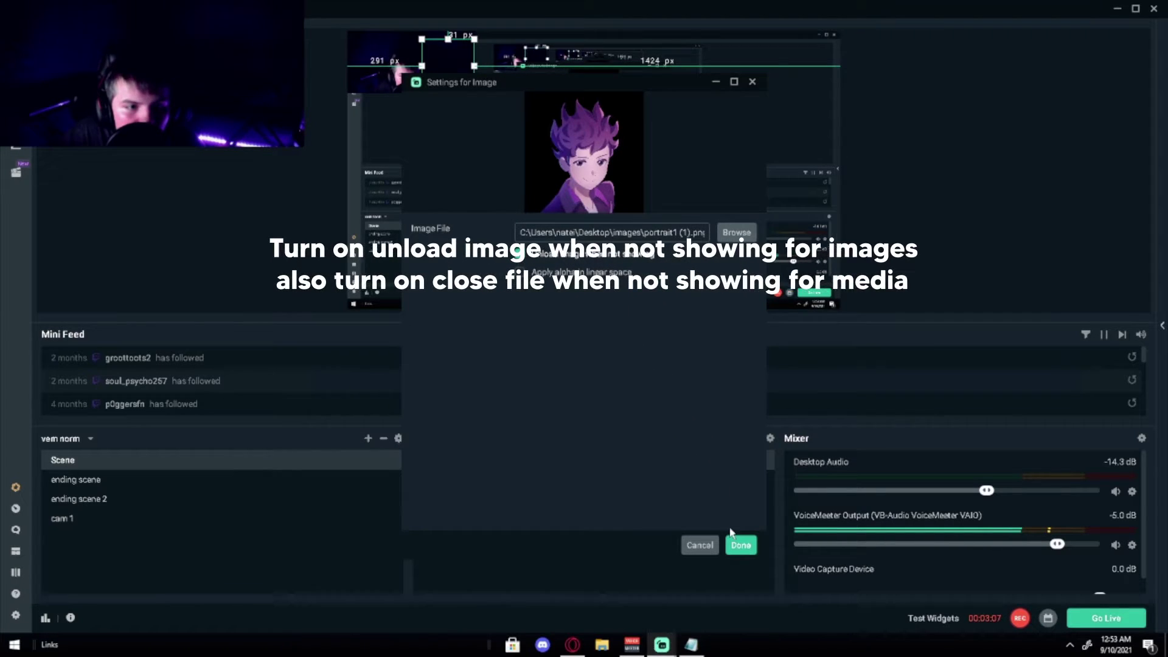
left_click(736, 546)
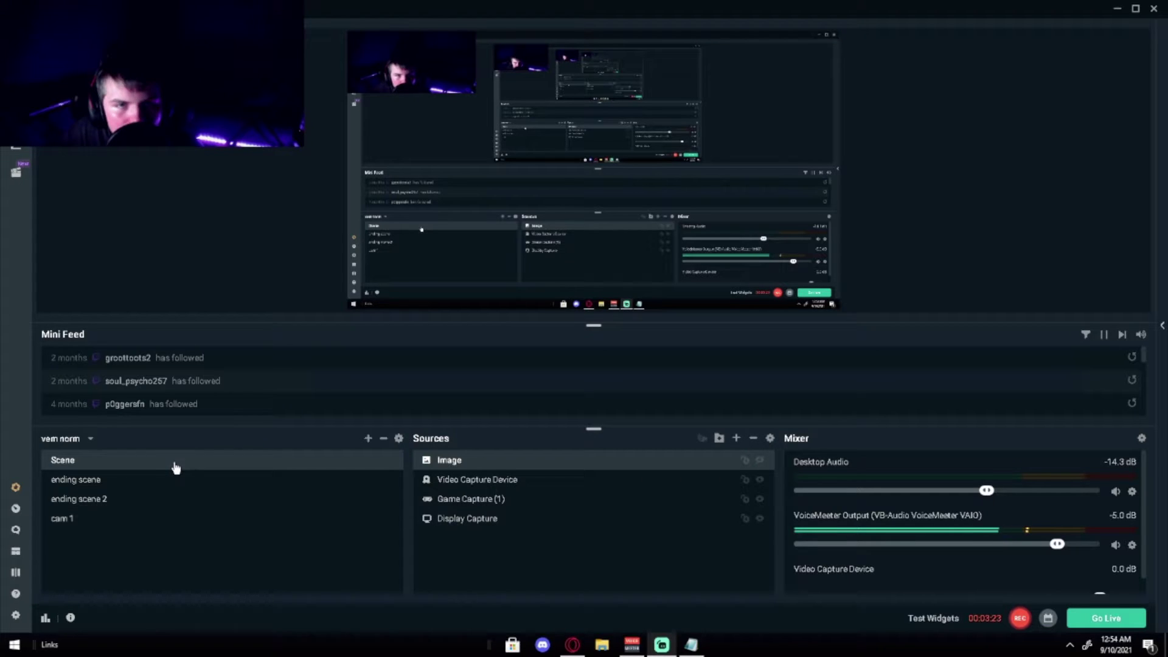
left_click(477, 479)
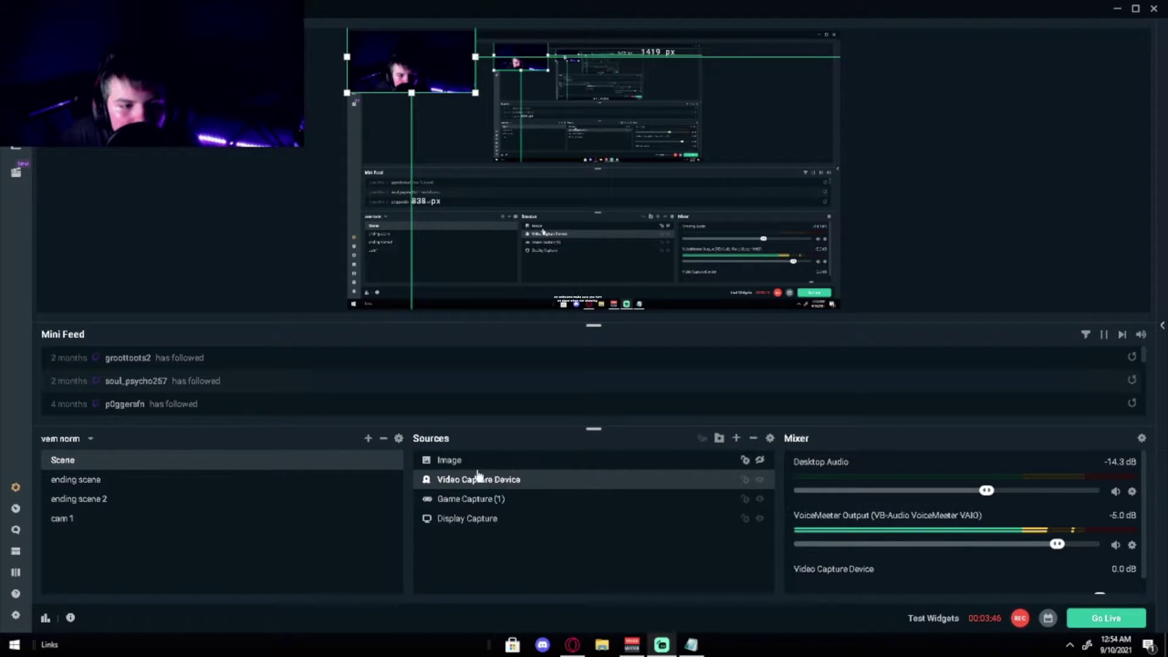
double_click(555, 481)
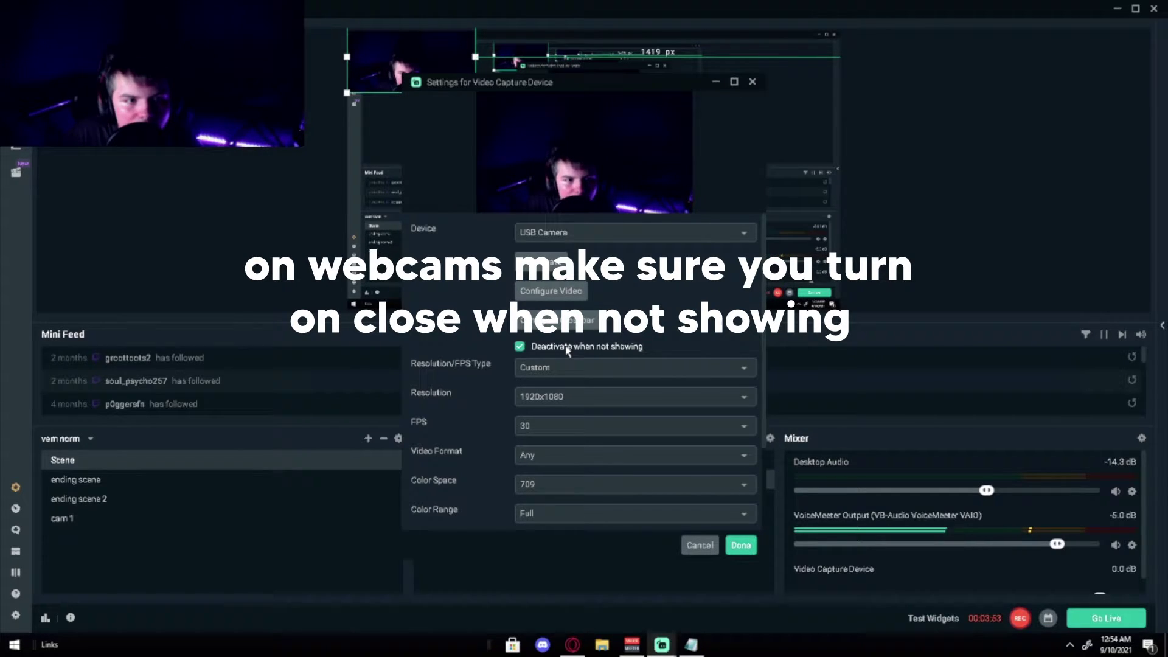
left_click(740, 545)
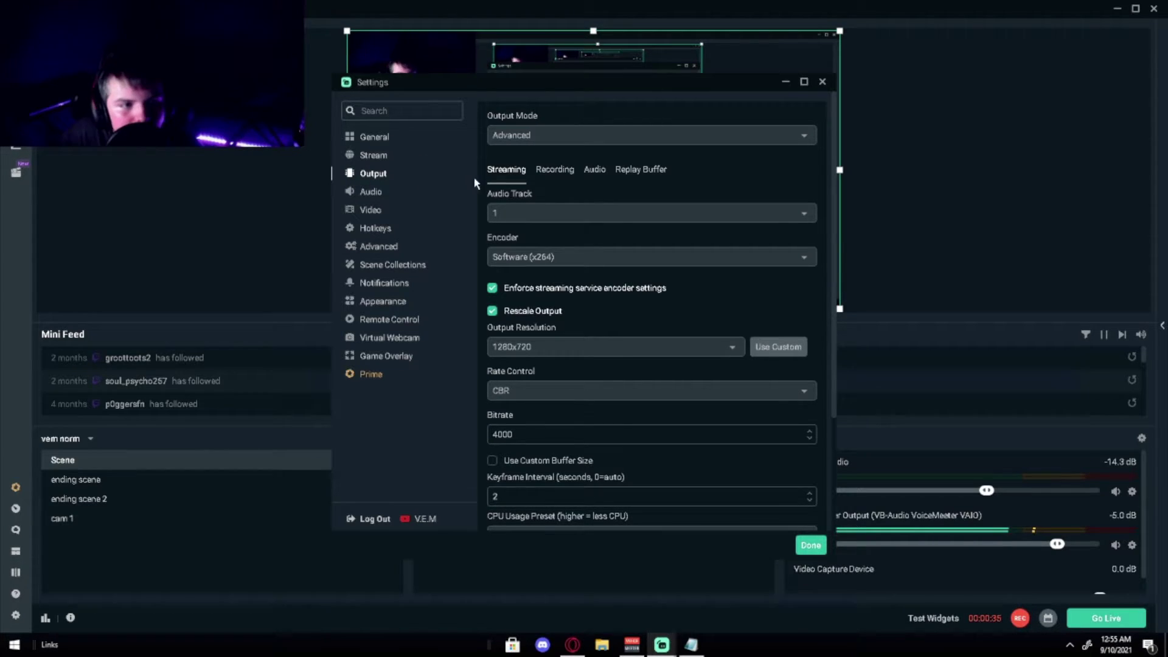
Set the streaming encoder to AMD and enable Rescale Output at 1280x720
scroll(548, 170, "down", 1)
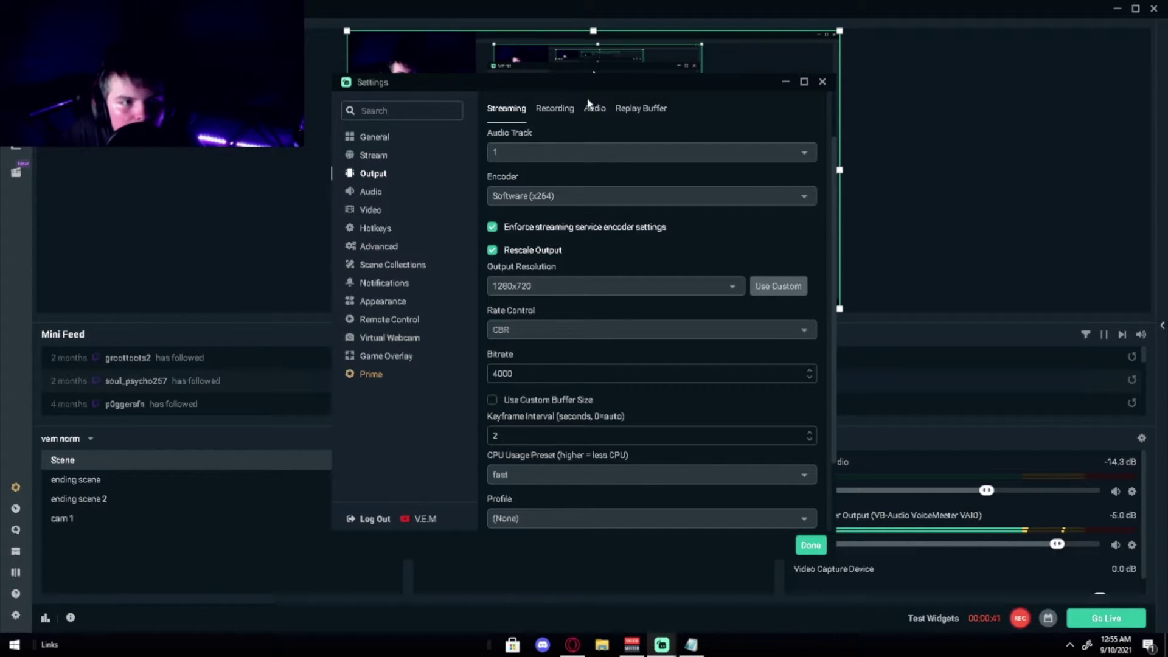
left_click_drag(594, 80, 845, 127)
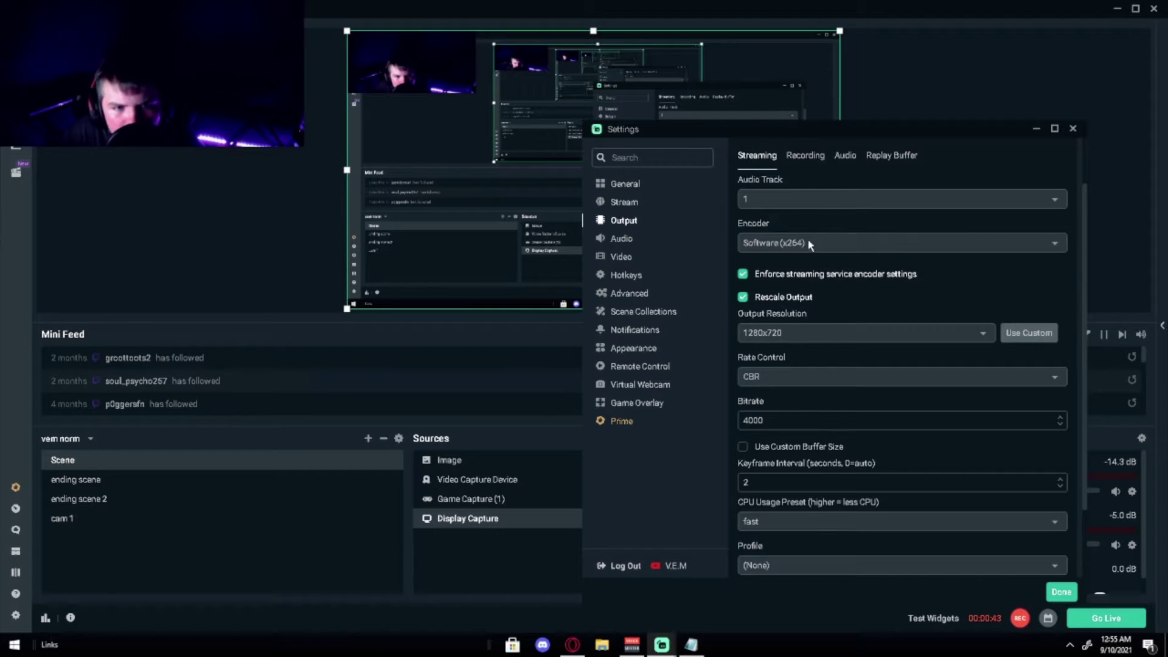
left_click(773, 250)
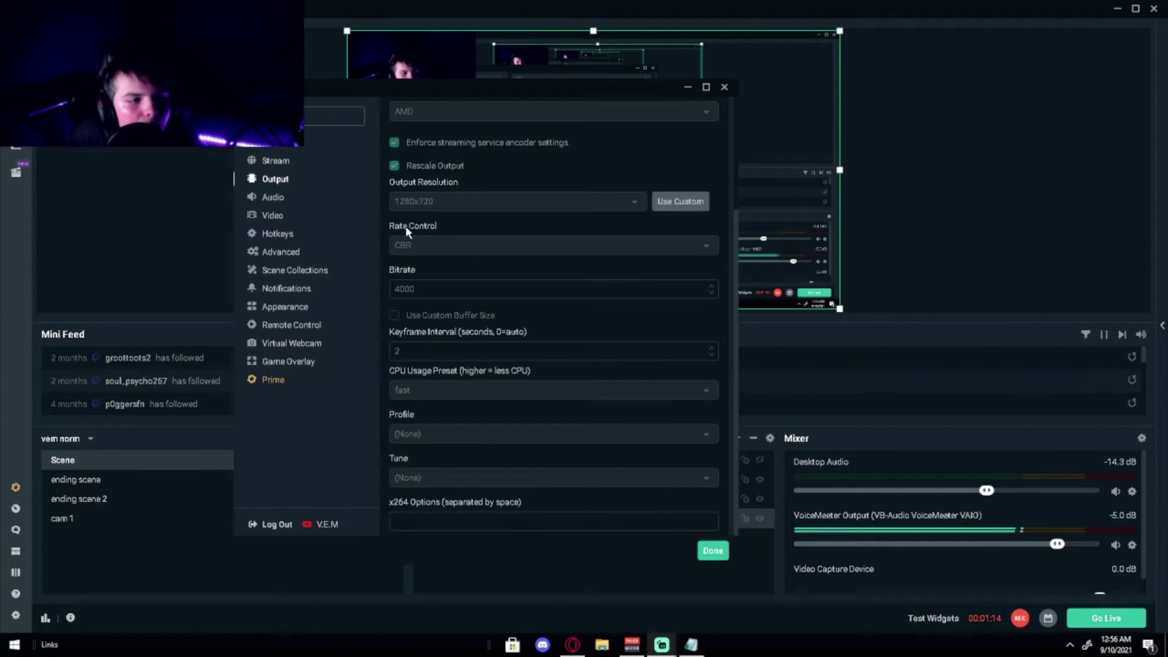
scroll(406, 227, "up", 2)
left_click(394, 287)
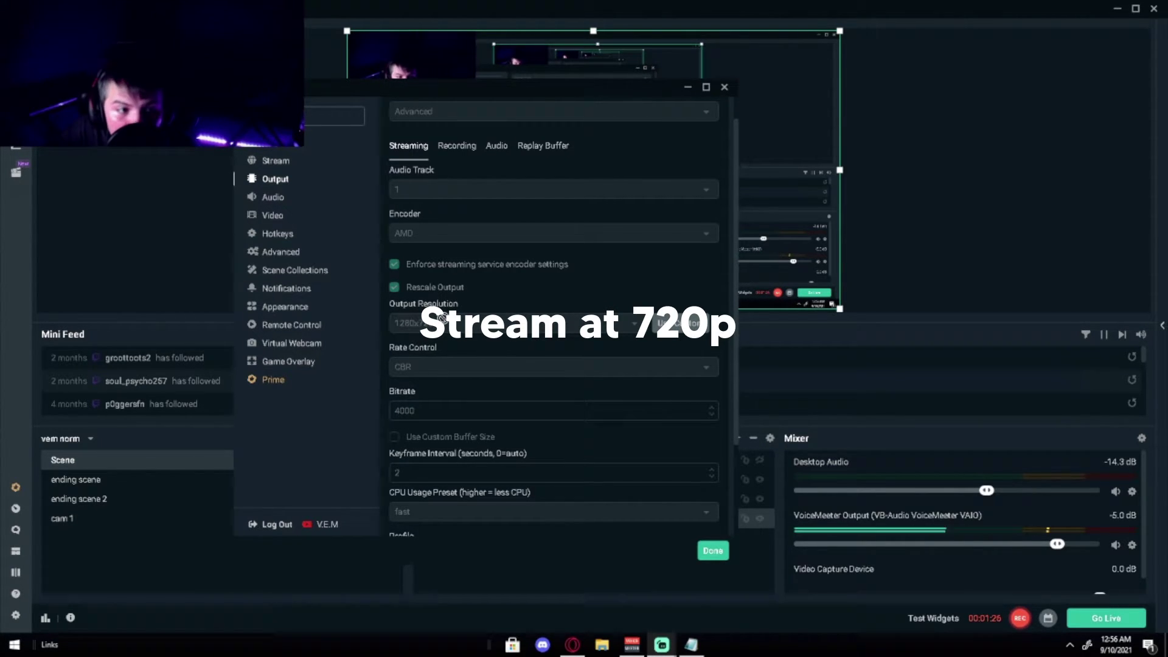
scroll(404, 220, "up", 1)
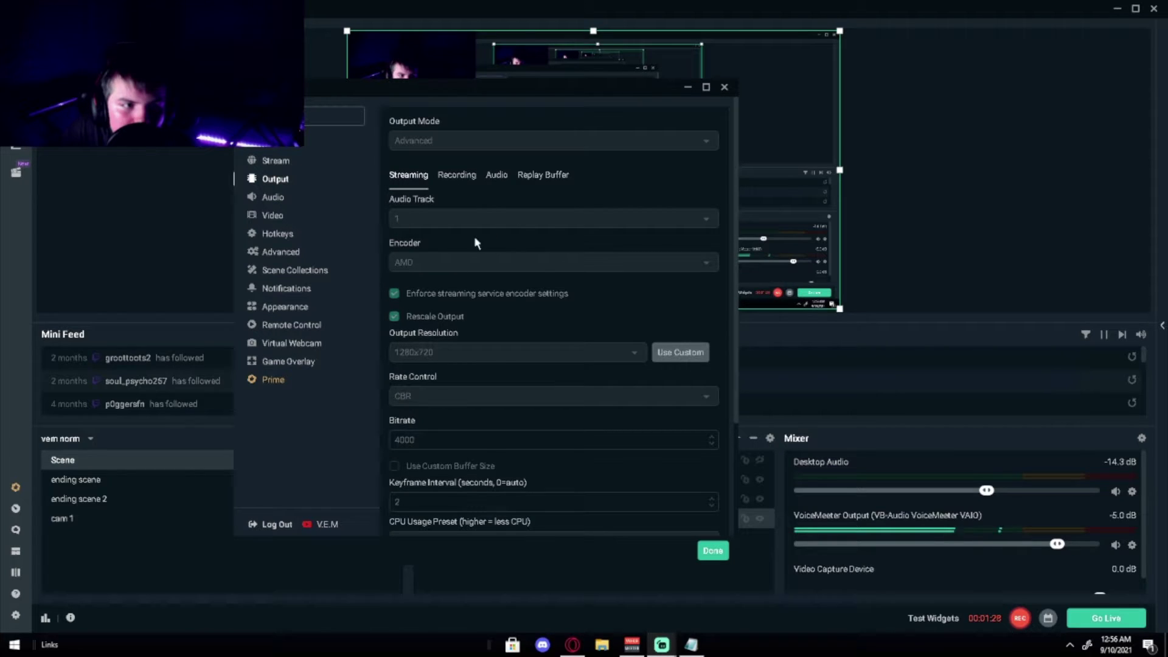
scroll(463, 250, "down", 4)
scroll(481, 243, "up", 4)
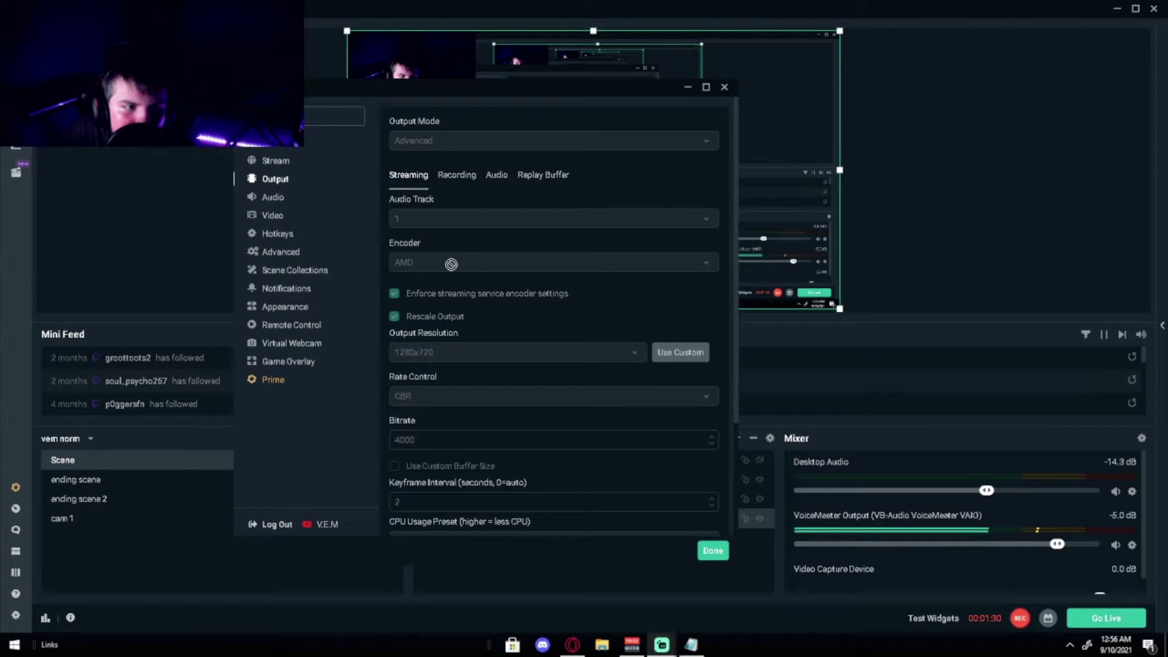
scroll(480, 310, "down", 2)
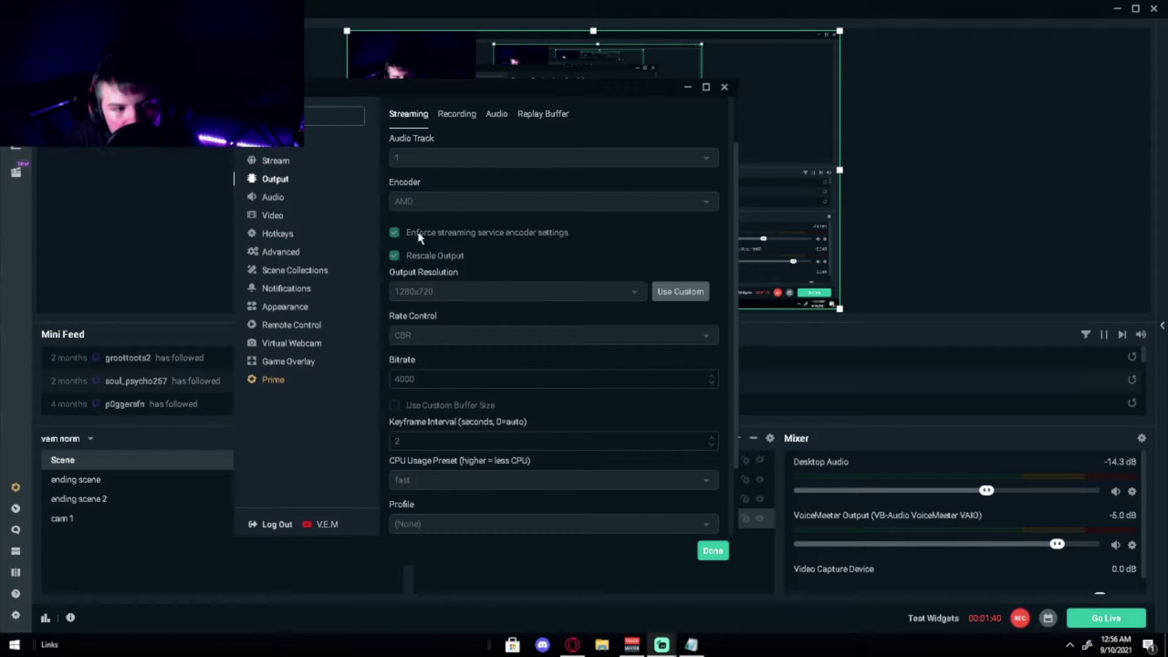
scroll(472, 286, "down", 1)
scroll(419, 278, "down", 1)
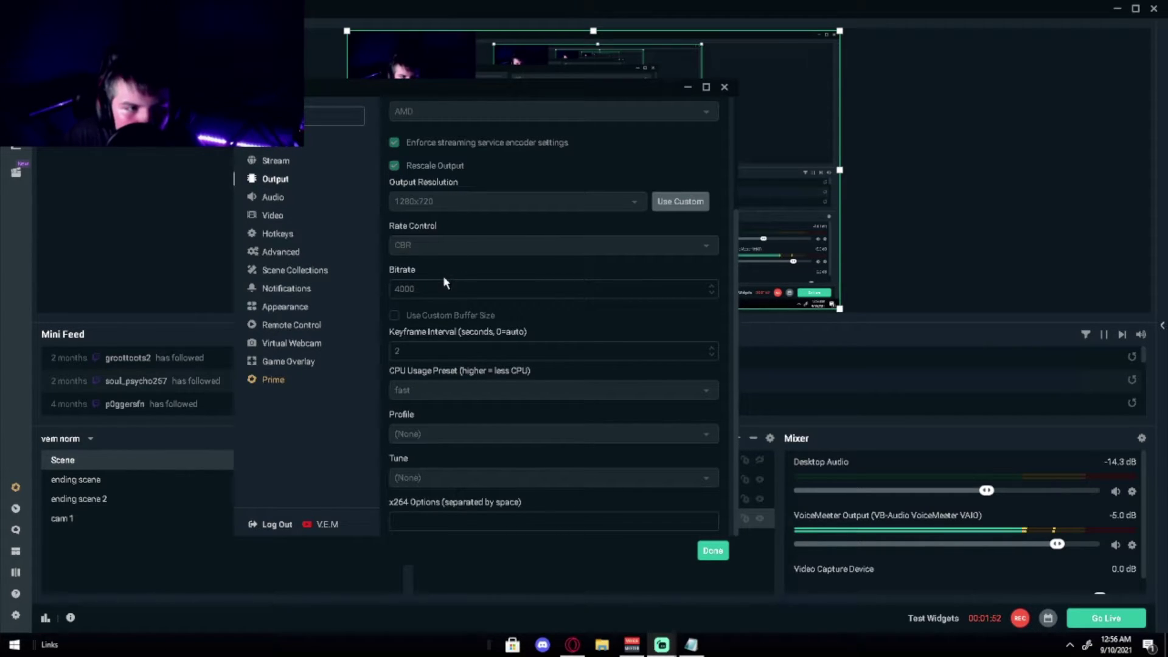
scroll(423, 292, "up", 1)
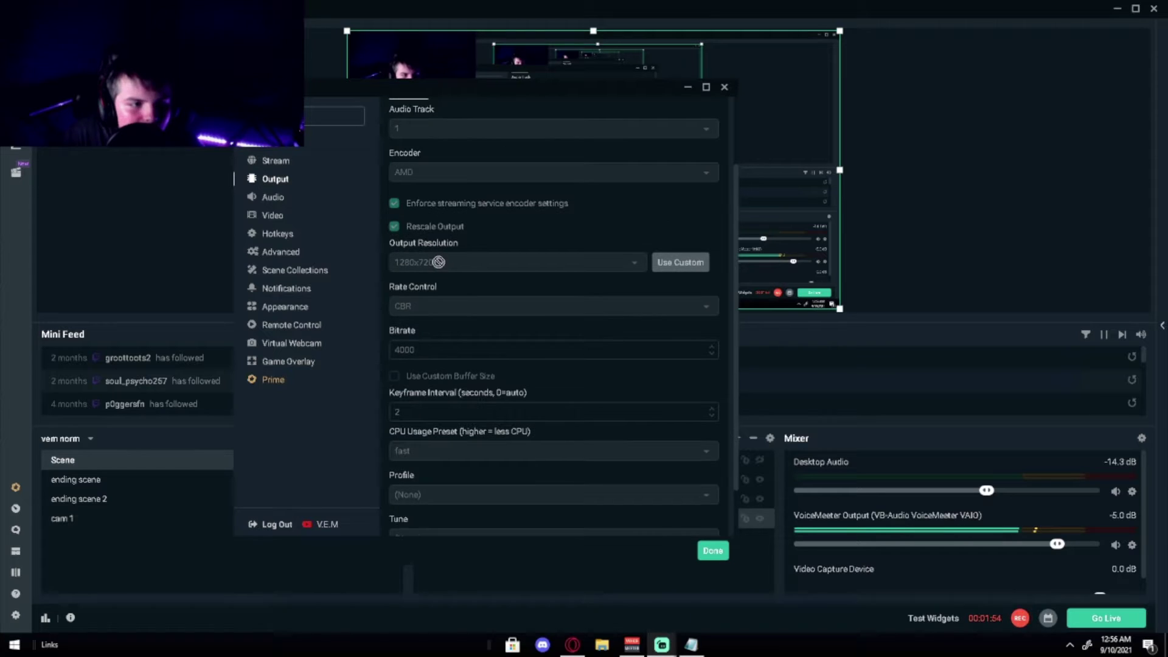
scroll(466, 304, "down", 1)
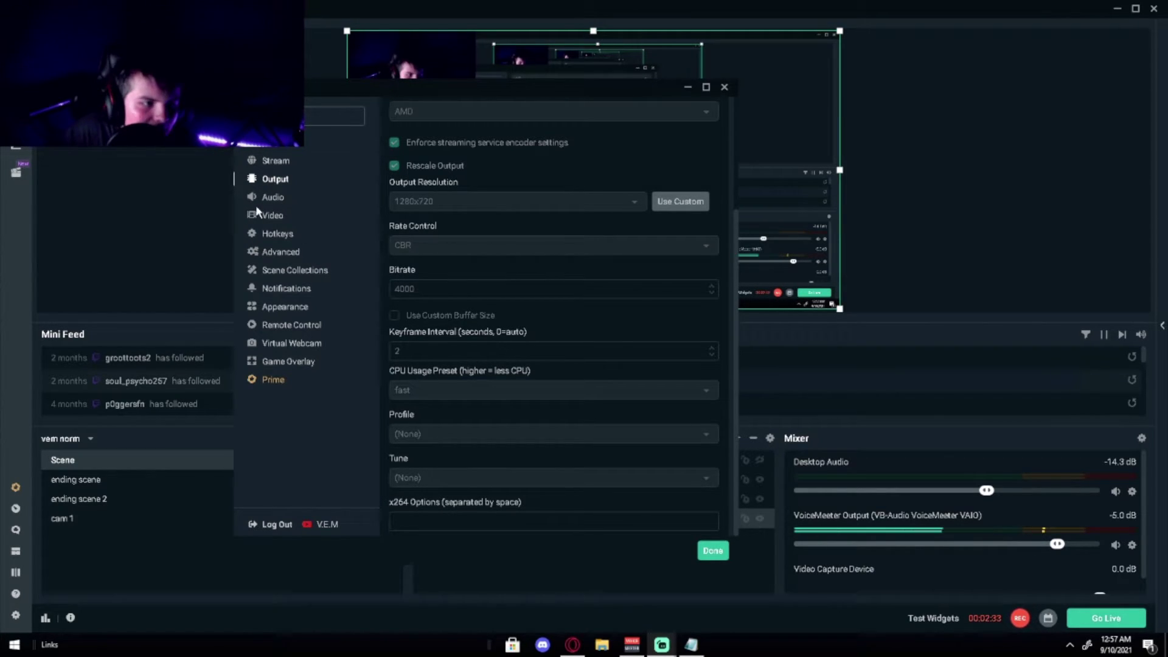
scroll(462, 192, "up", 3)
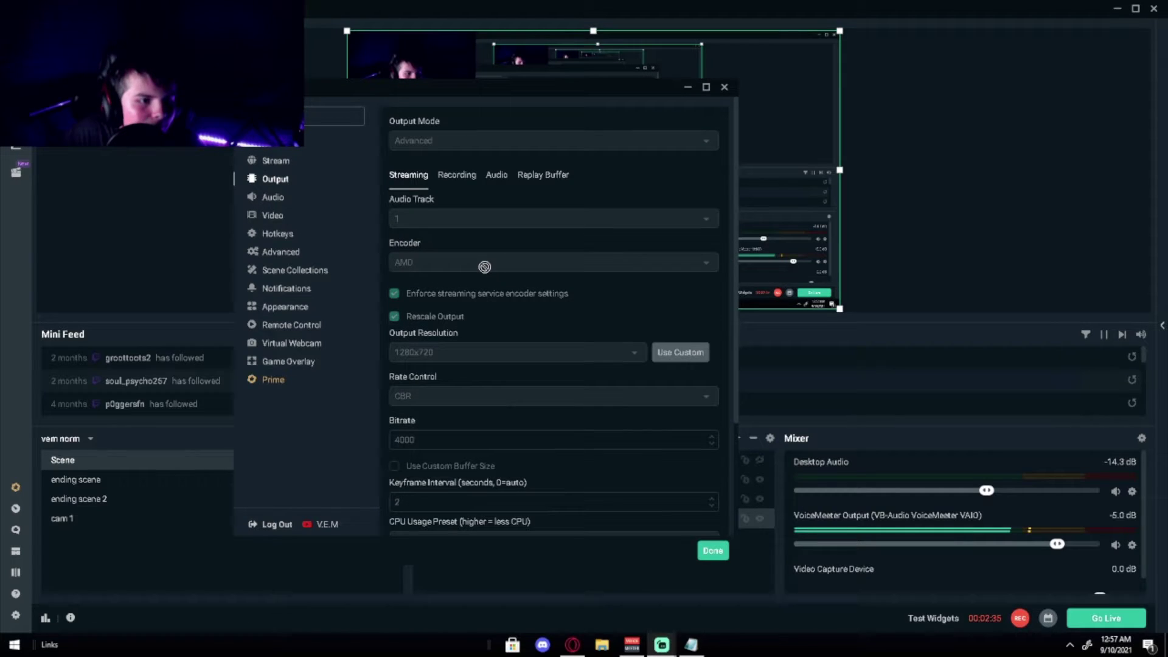
Review the Recording output settings, return to Streaming, and move the Settings window right
left_click(459, 177)
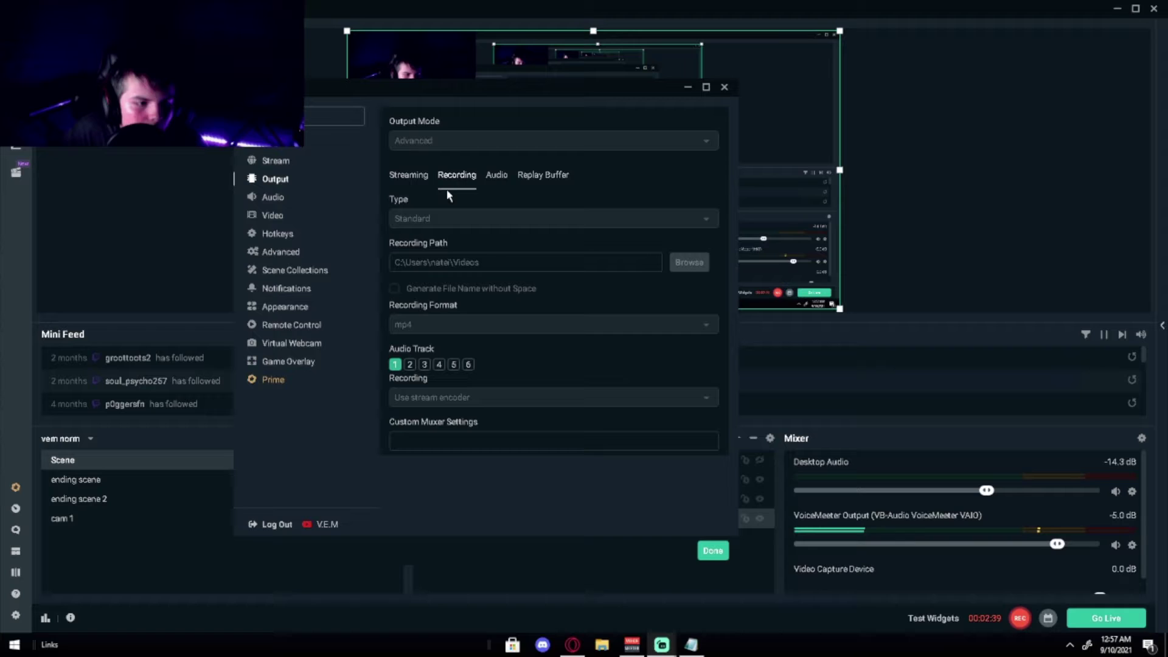
left_click(409, 175)
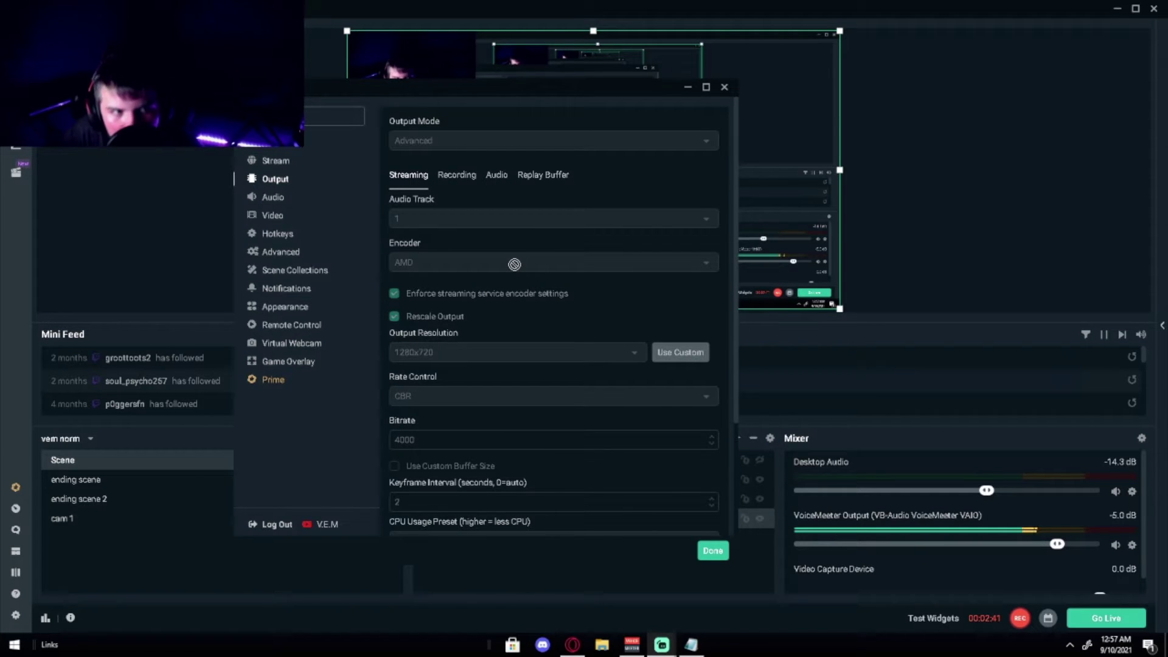
left_click_drag(417, 88, 426, 29)
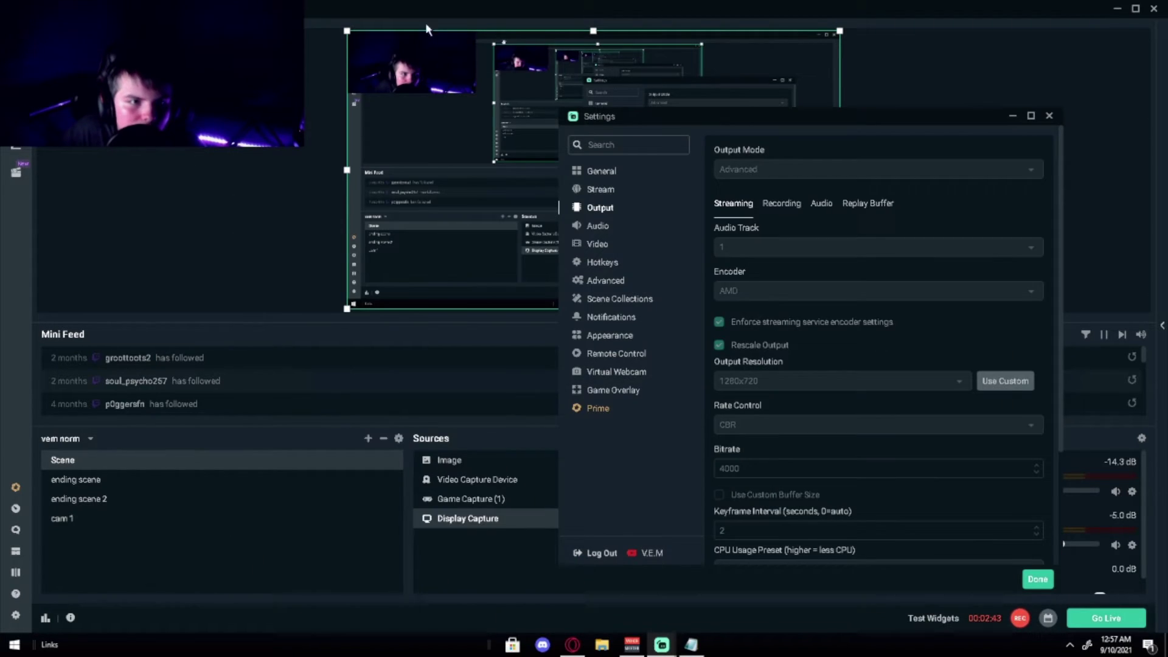
Go to the Video settings page and move the Settings window to the left
left_click(587, 246)
left_click_drag(692, 116, 466, 82)
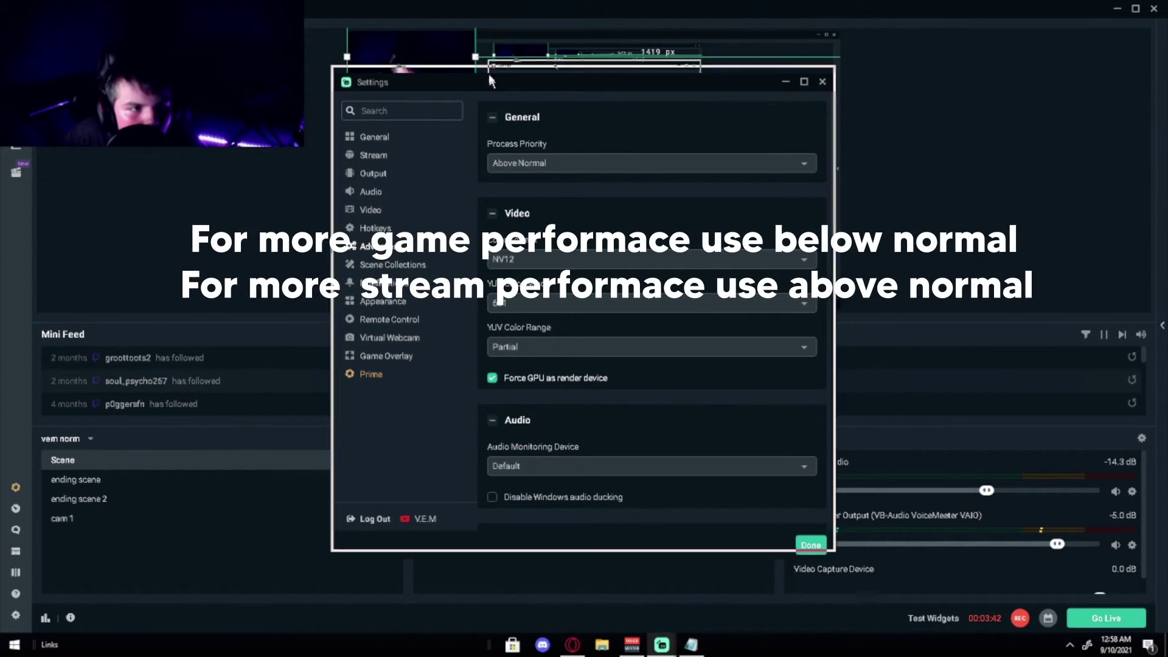
Check the Process Priority levels (Above Normal), then open the webcam source's Filters
left_click_drag(488, 74, 472, 46)
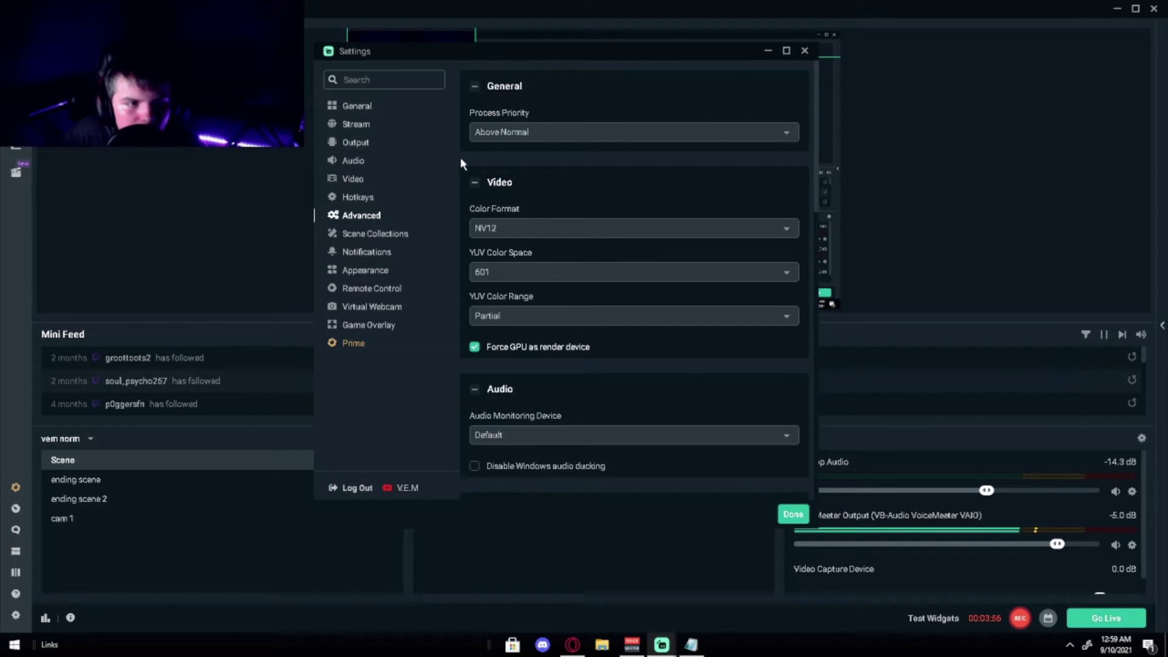
left_click(557, 131)
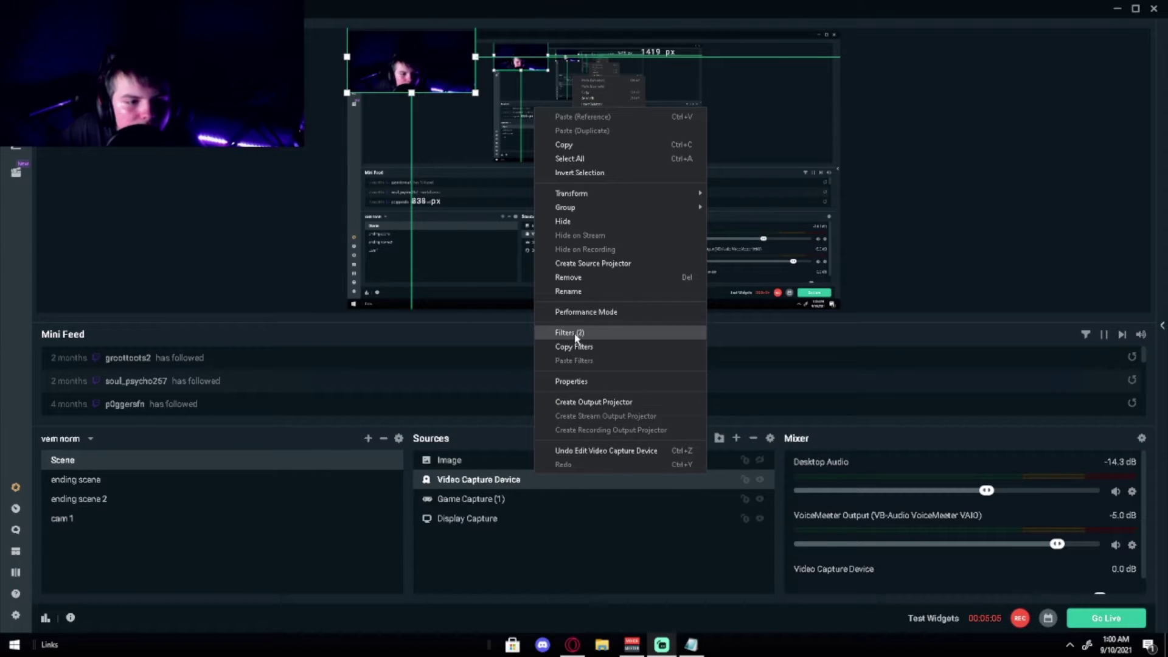
left_click(568, 335)
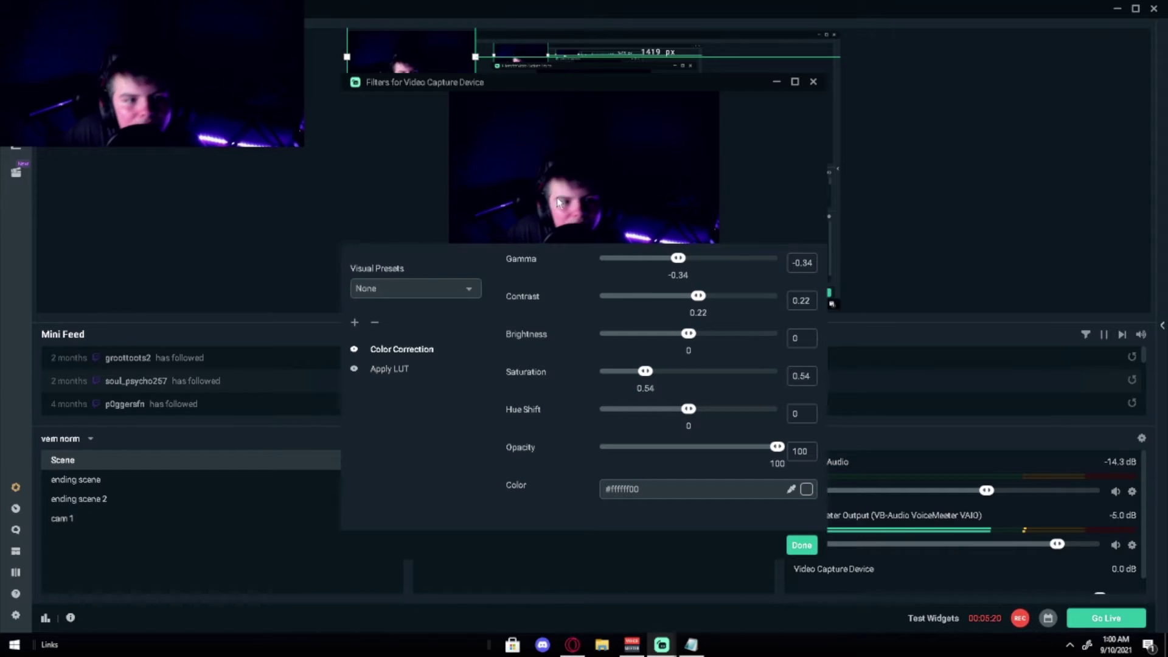
Toggle the webcam's Color Correction filter off and on to compare, leaving it enabled
left_click(354, 351)
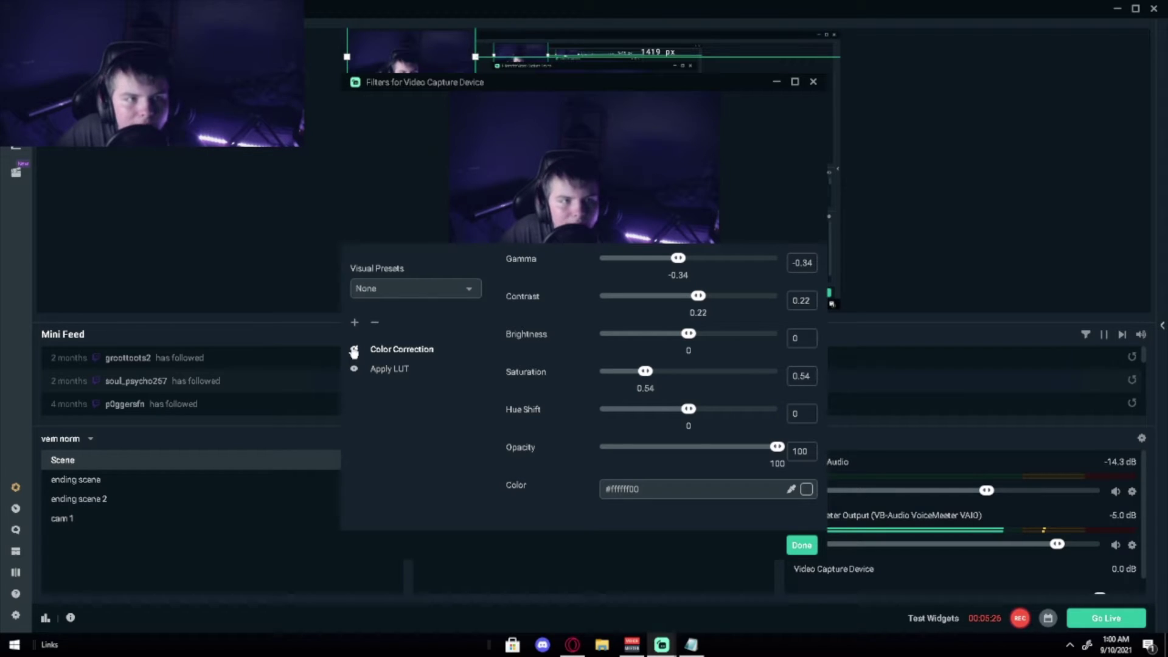
left_click(354, 351)
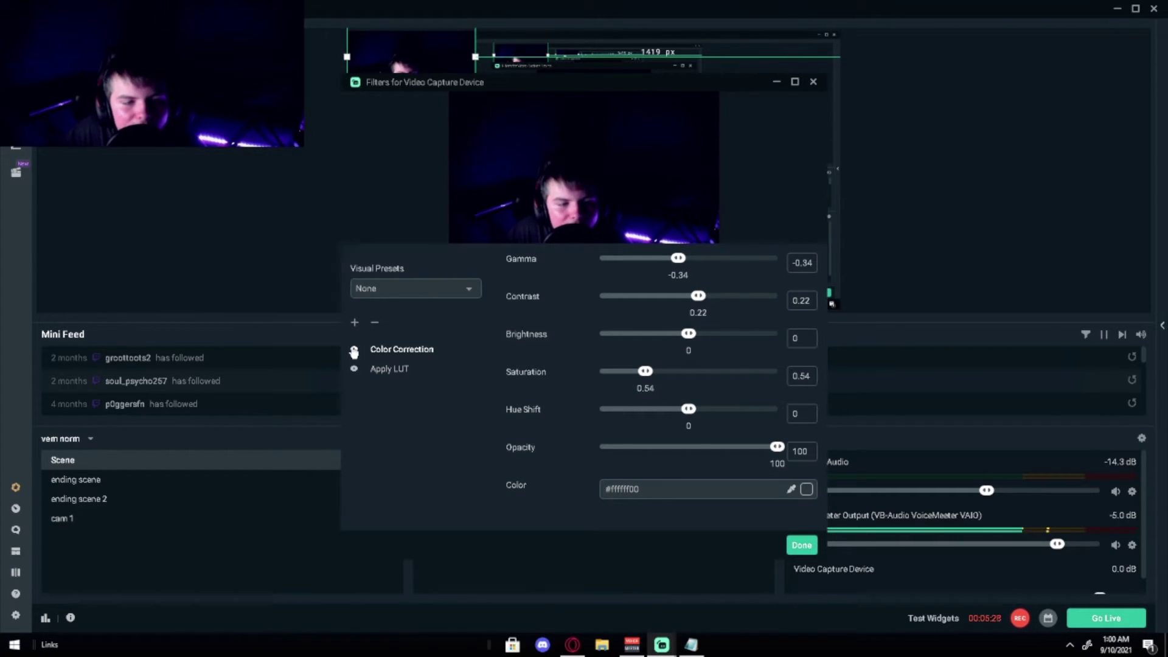
left_click(354, 351)
left_click(354, 351)
left_click(354, 351)
left_click(355, 351)
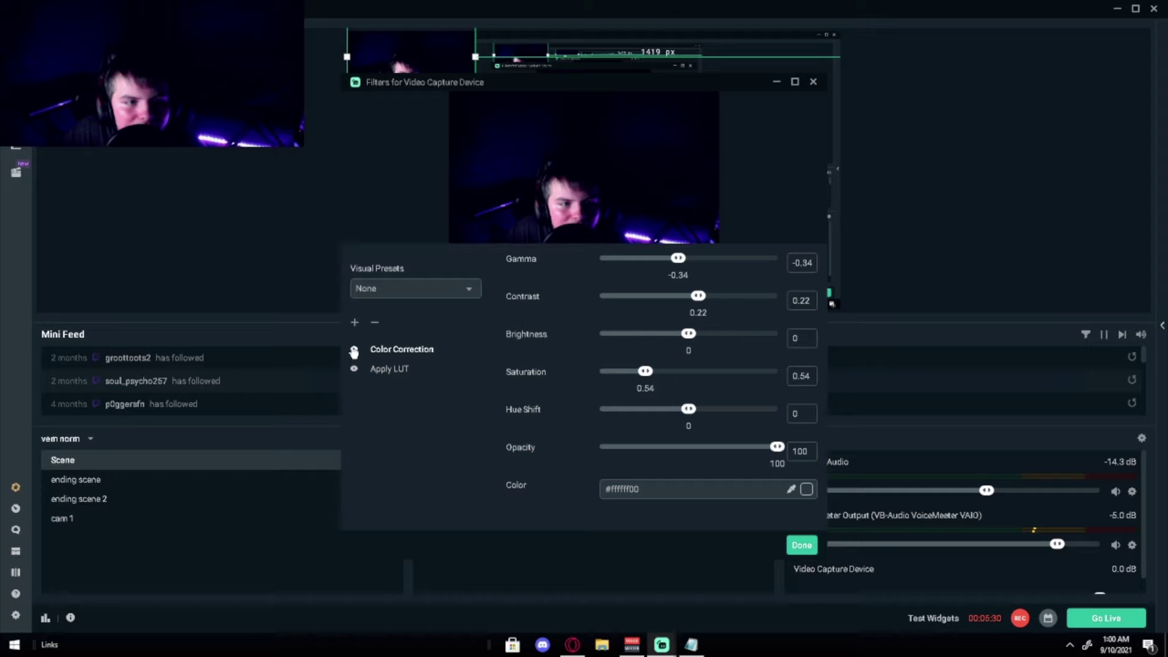
left_click(354, 351)
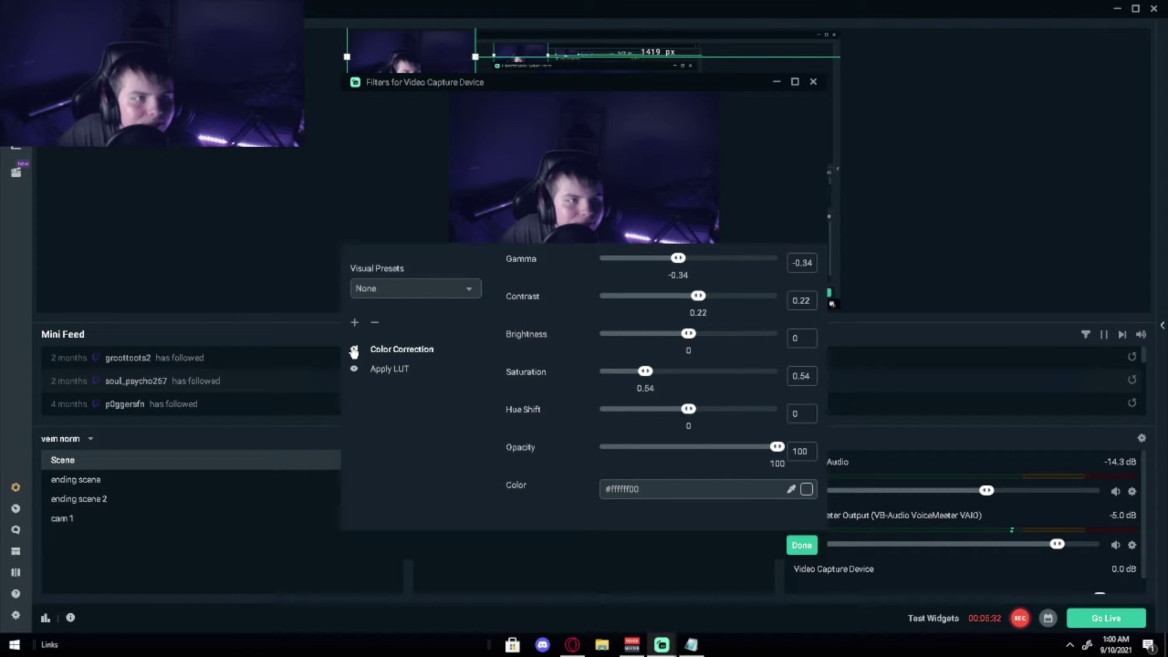
left_click(355, 352)
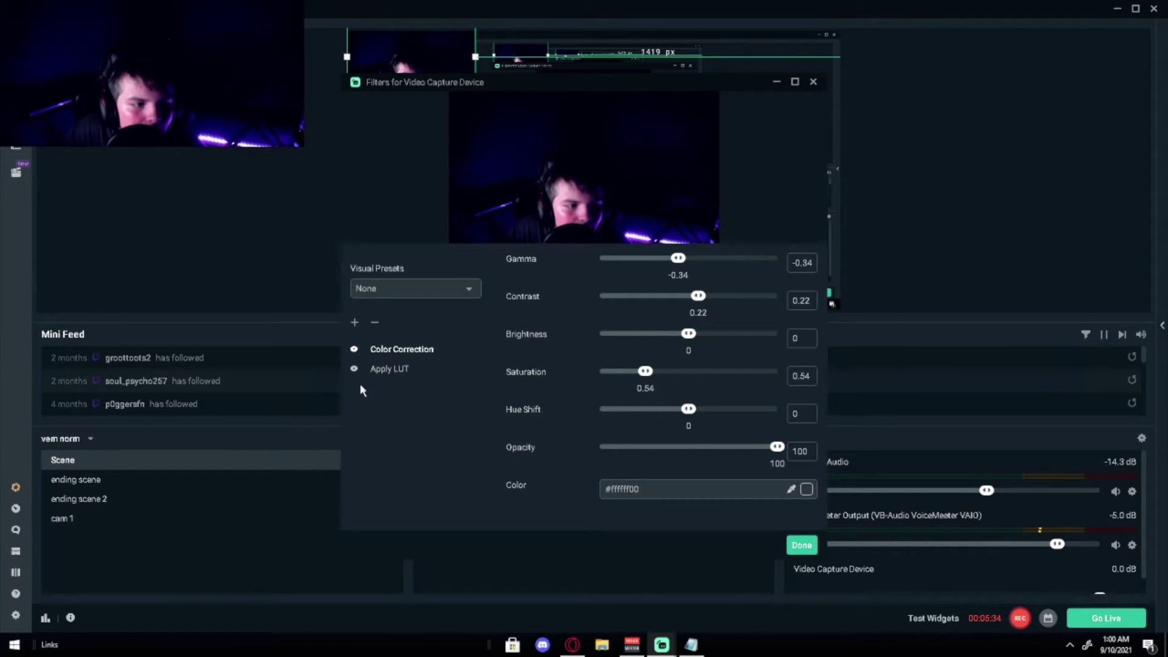
Compare the webcam with and without Apply LUT (amount 0.5), keep it enabled, and close filters
left_click(380, 368)
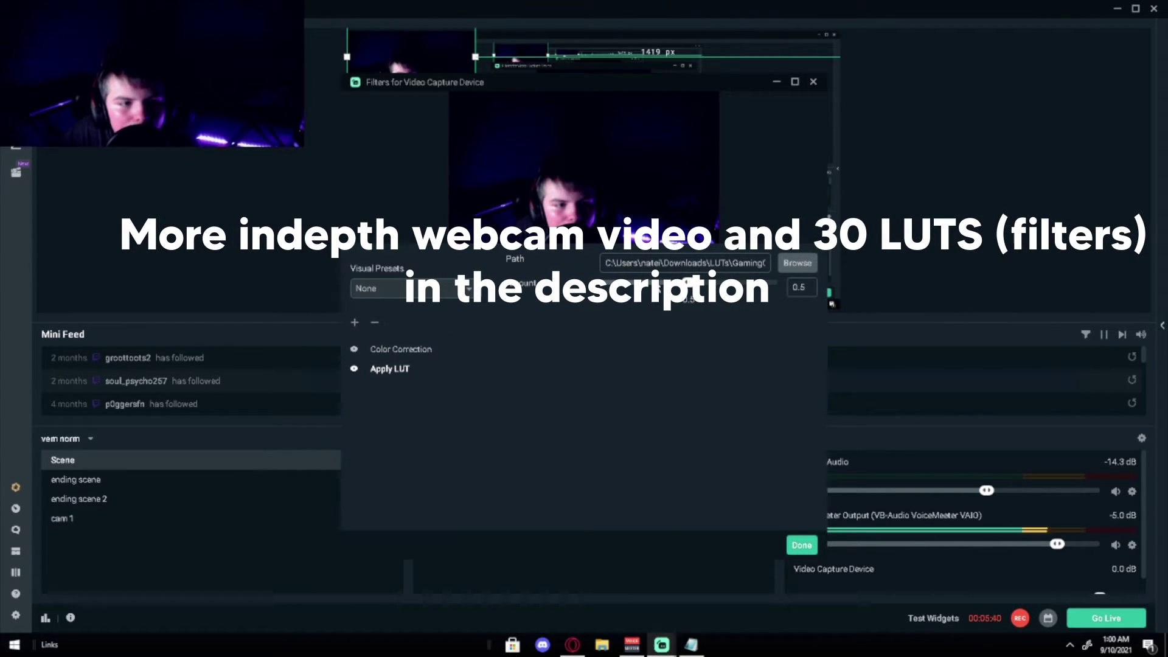
left_click(354, 369)
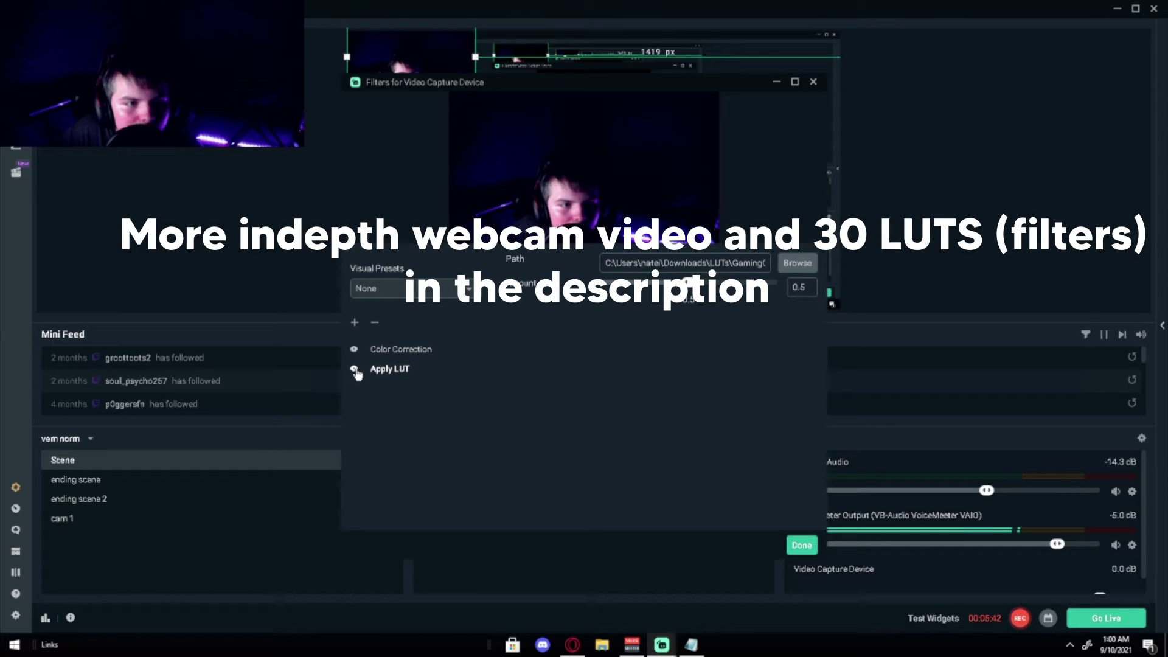
left_click(355, 353)
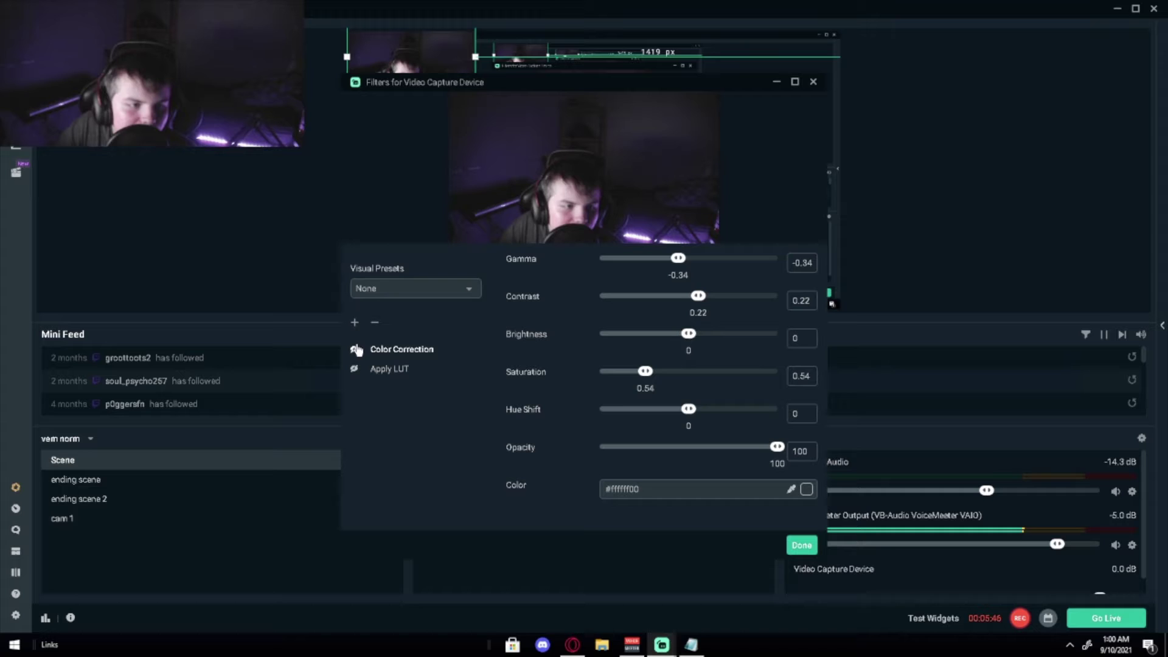
left_click(354, 367)
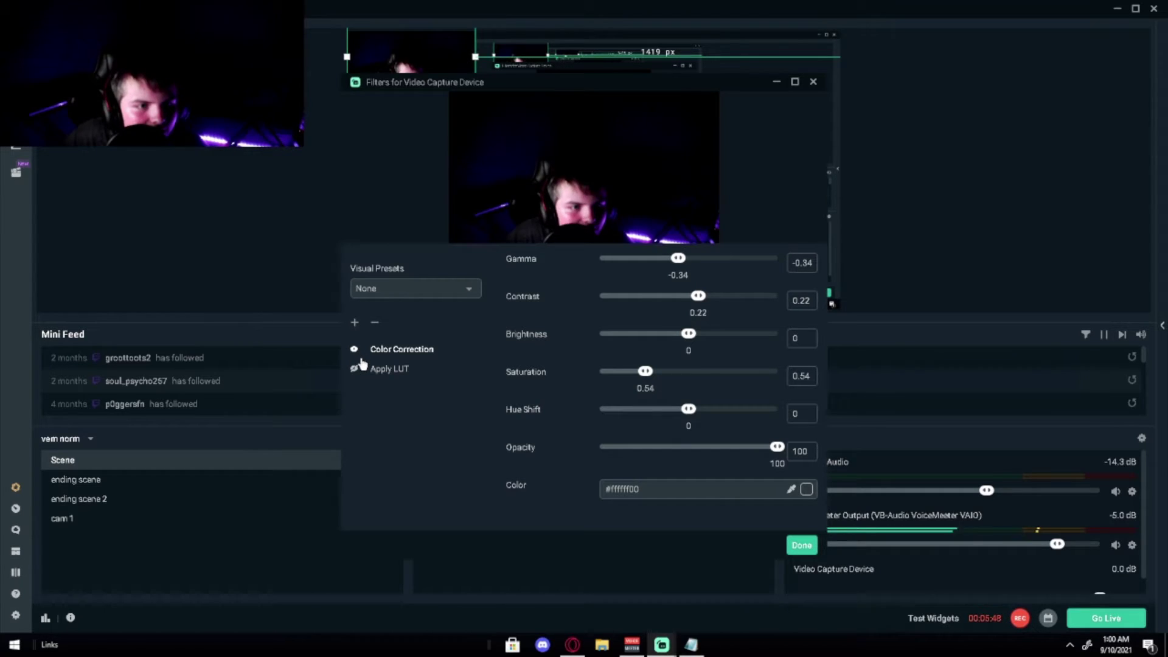
left_click(358, 371)
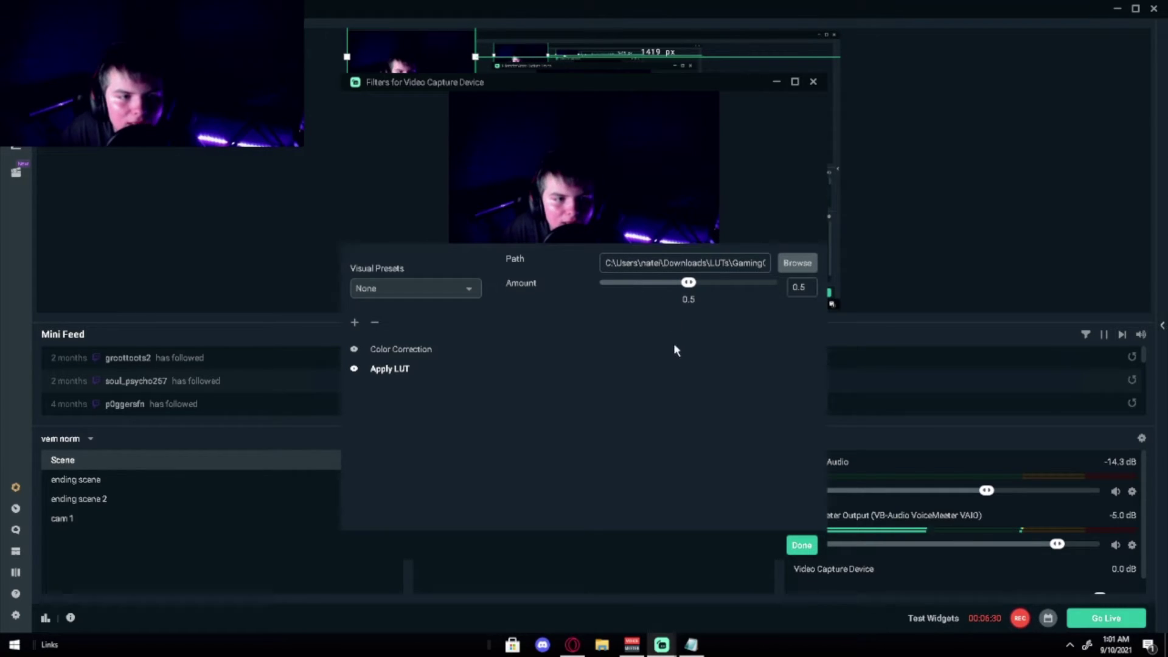
left_click(799, 551)
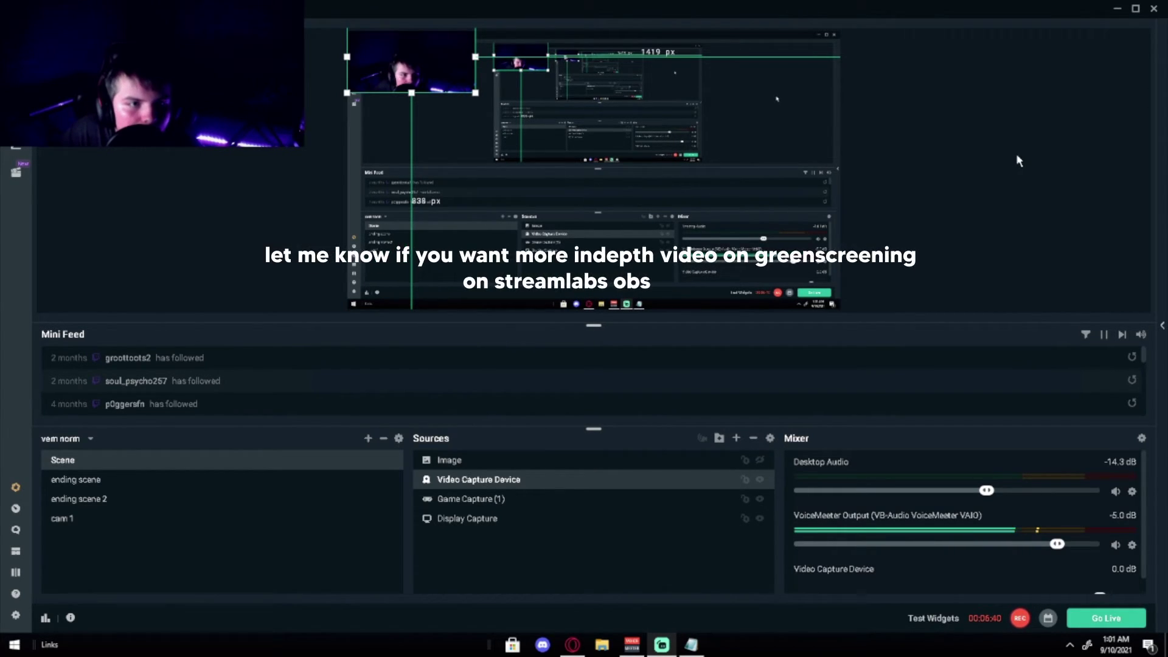
Deselect the webcam source and move the VoiceMeeter mixer window to the left
left_click(468, 238)
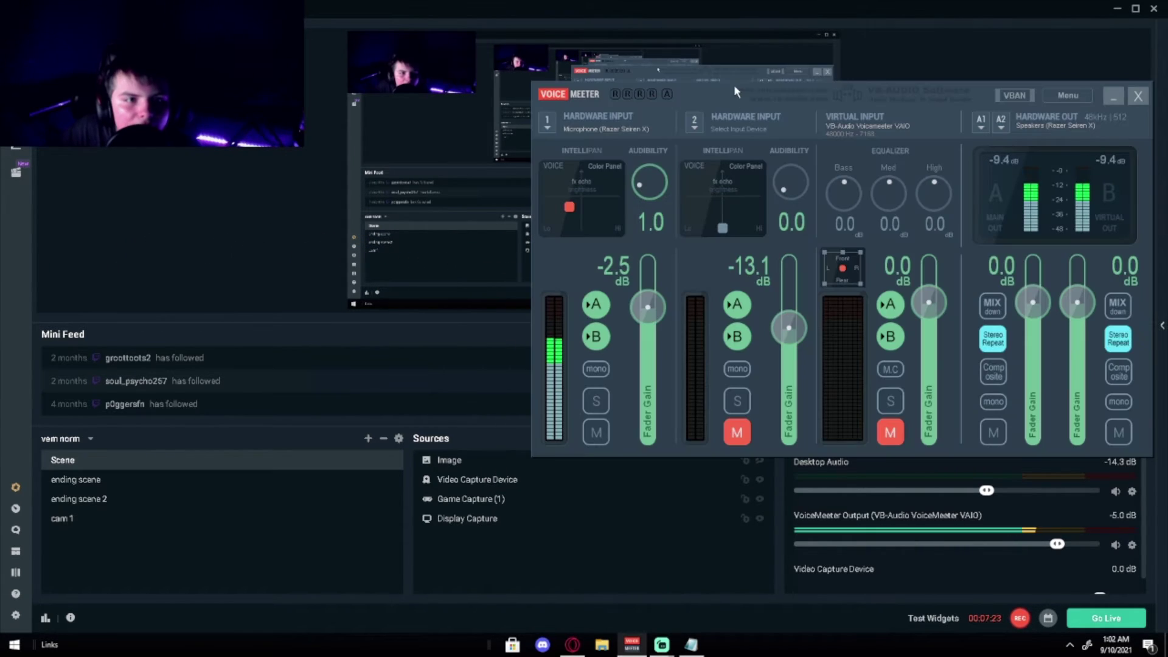
left_click_drag(734, 85, 342, 76)
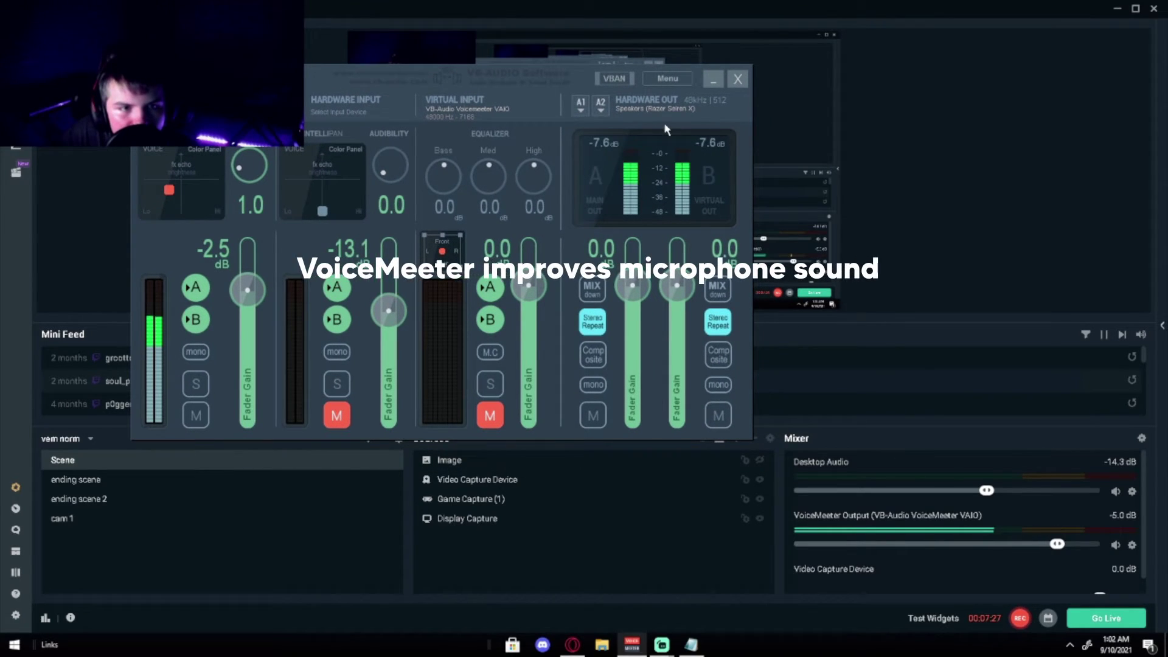
Reposition the VoiceMeeter mixer to show the Razer Seiren X microphone input at -2.5 dB
left_click_drag(494, 77, 704, 138)
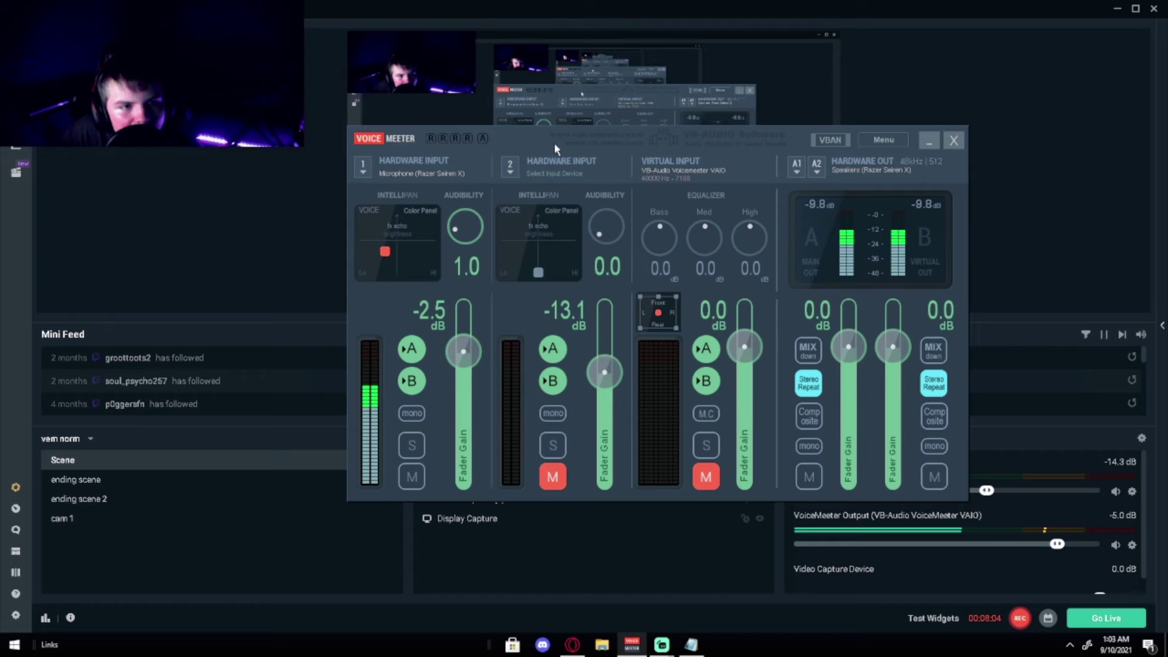
mouse_move(553, 144)
left_mouse_down()
mouse_move(506, 138)
mouse_move(532, 142)
mouse_move(545, 162)
left_mouse_up()
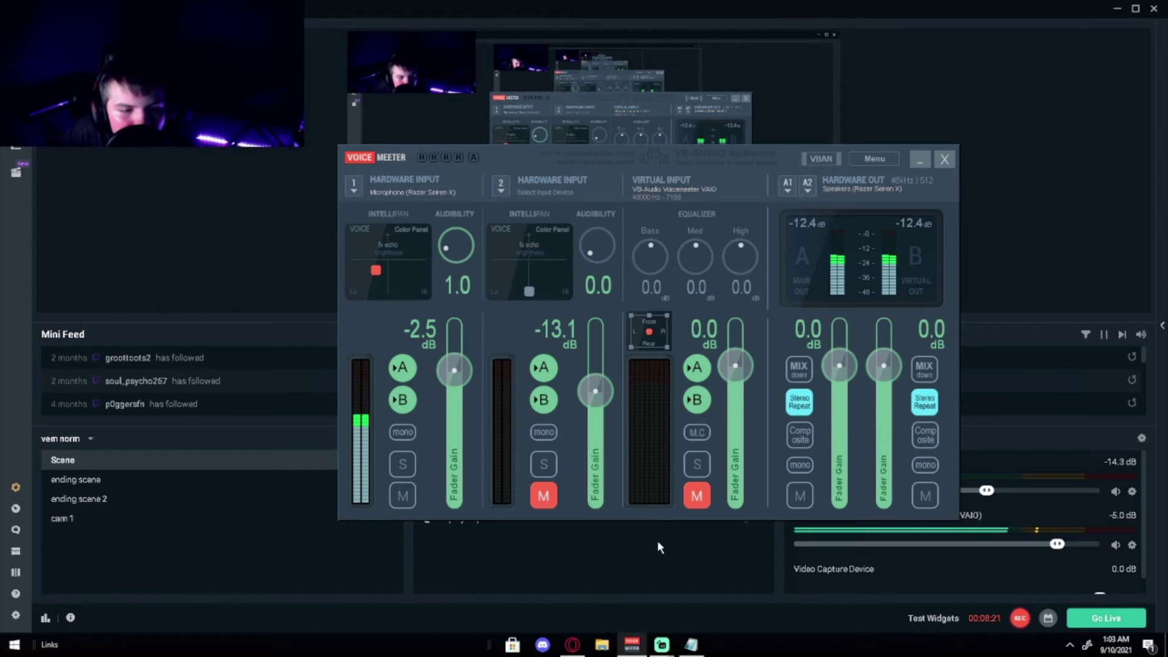
Open the VoiceMeeter Output filters, review Noise Suppression, then the Compressor (ratio 10, threshold -18)
left_click(726, 553)
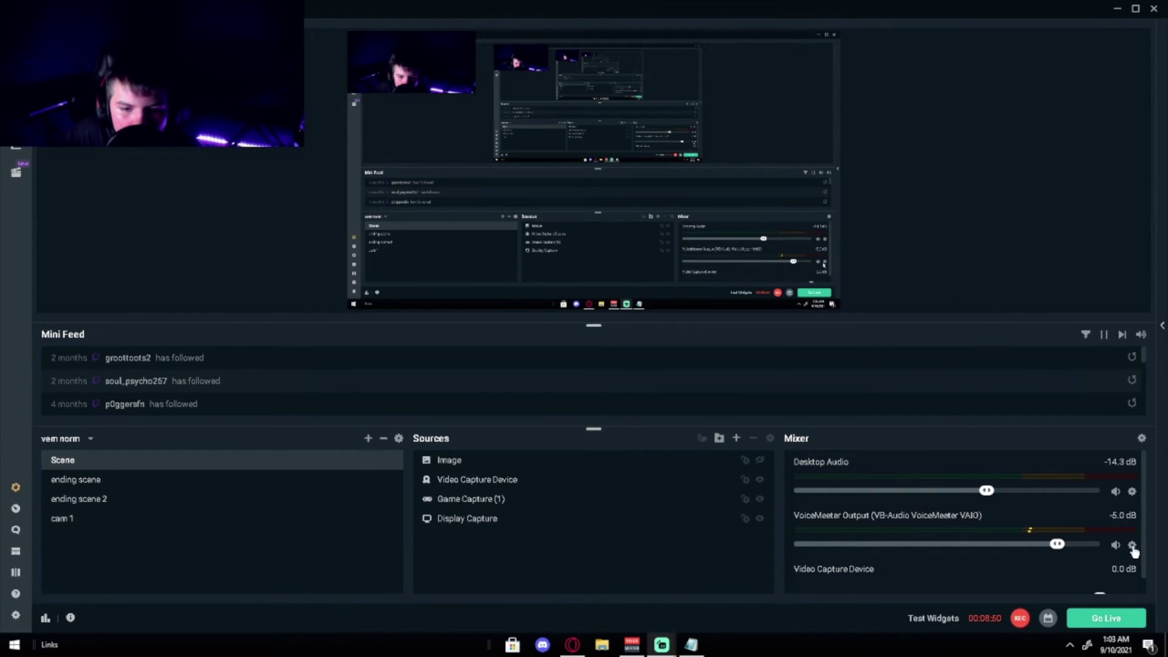
left_click(1131, 546)
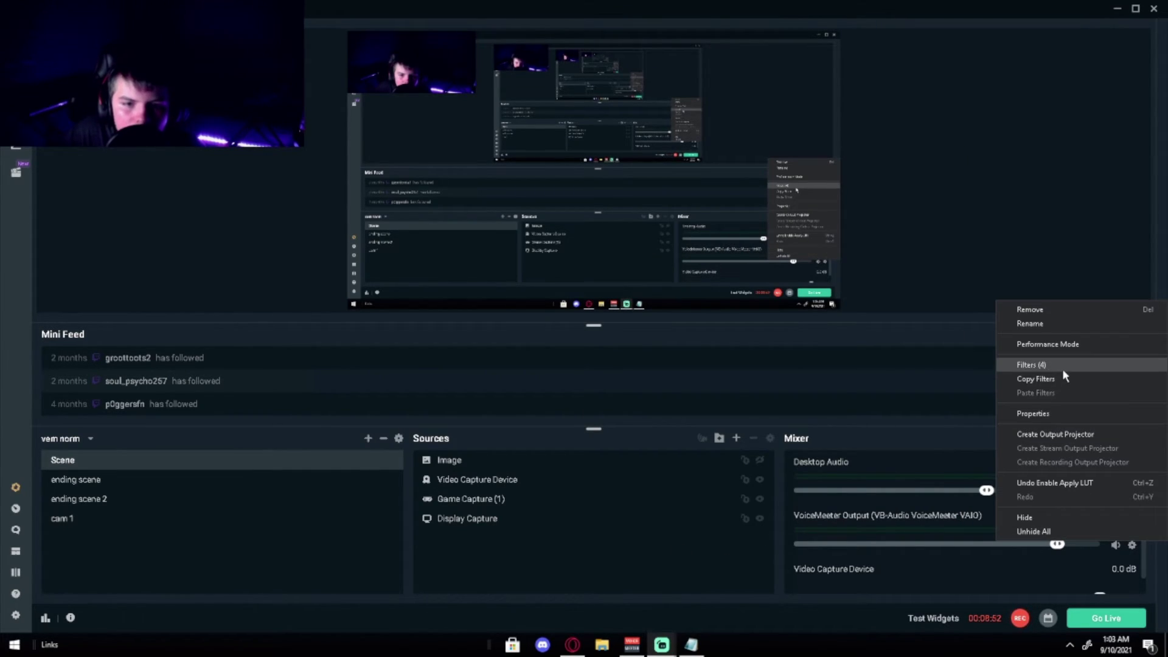
left_click(1034, 369)
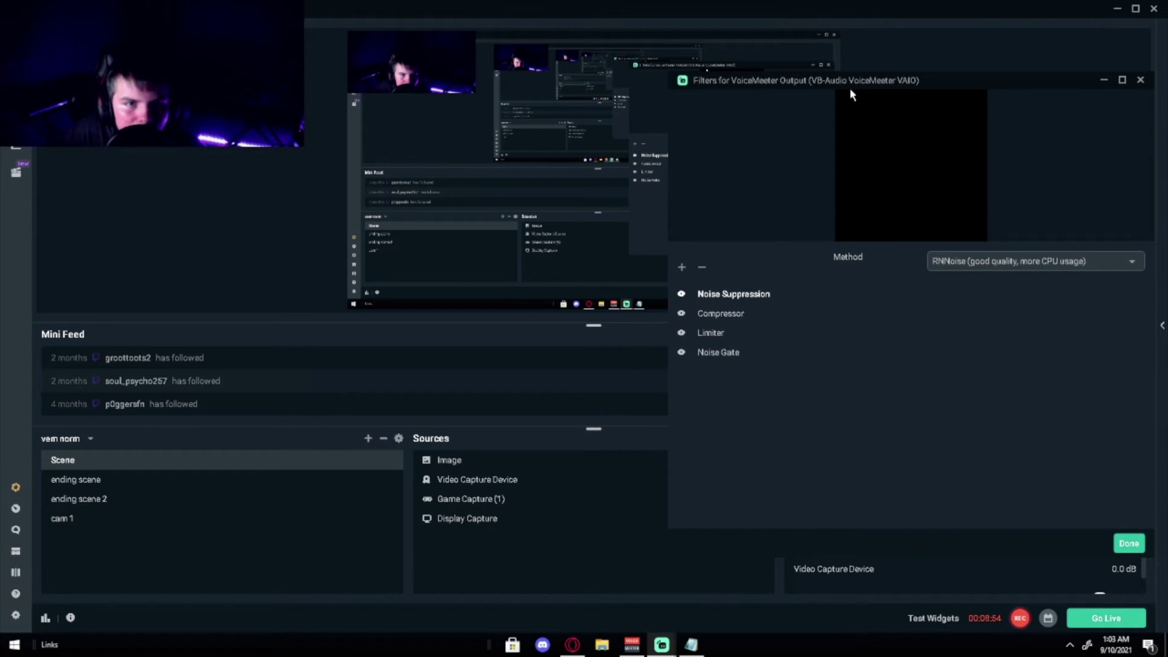
left_click_drag(849, 80, 594, 46)
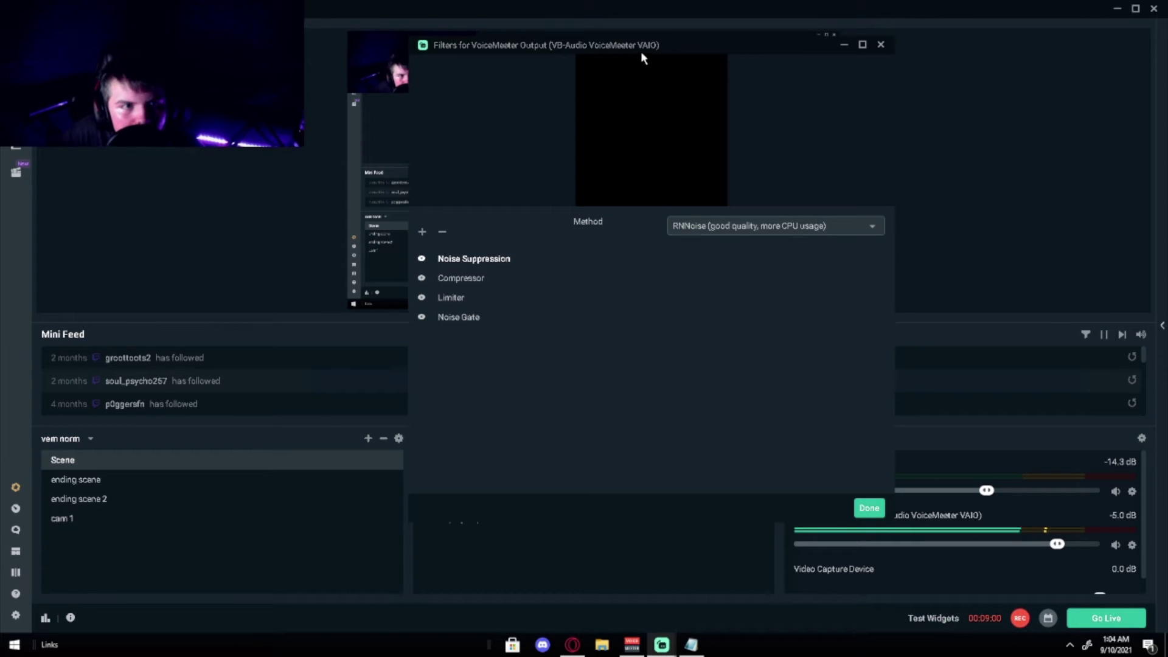
left_click_drag(699, 46, 803, 80)
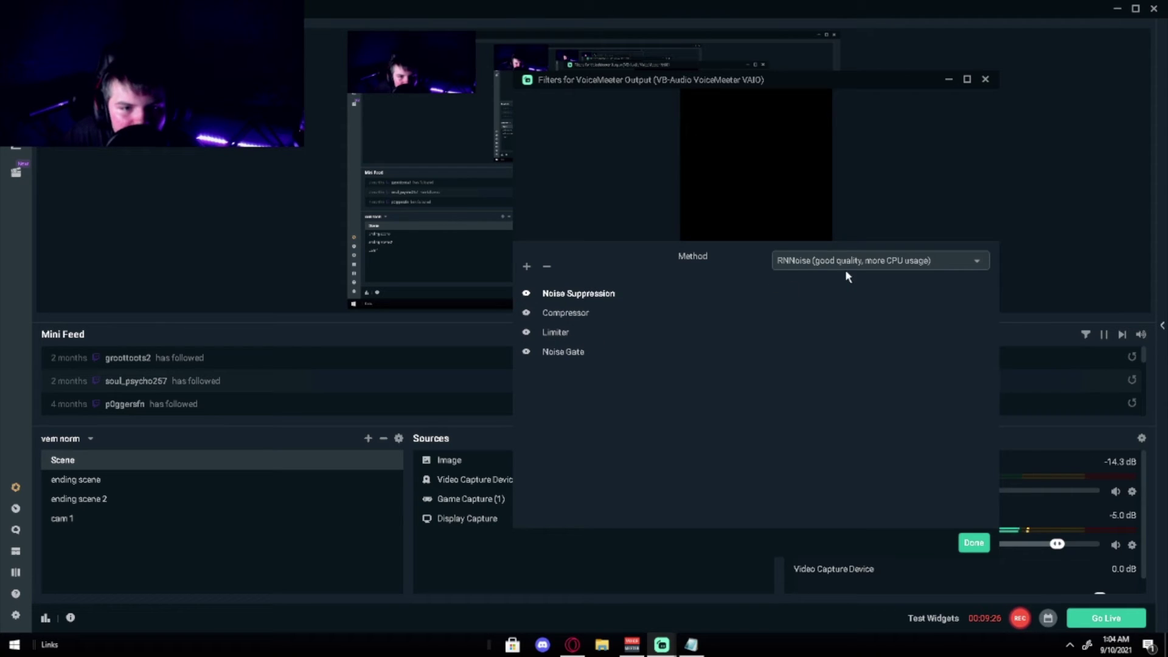
left_click(569, 314)
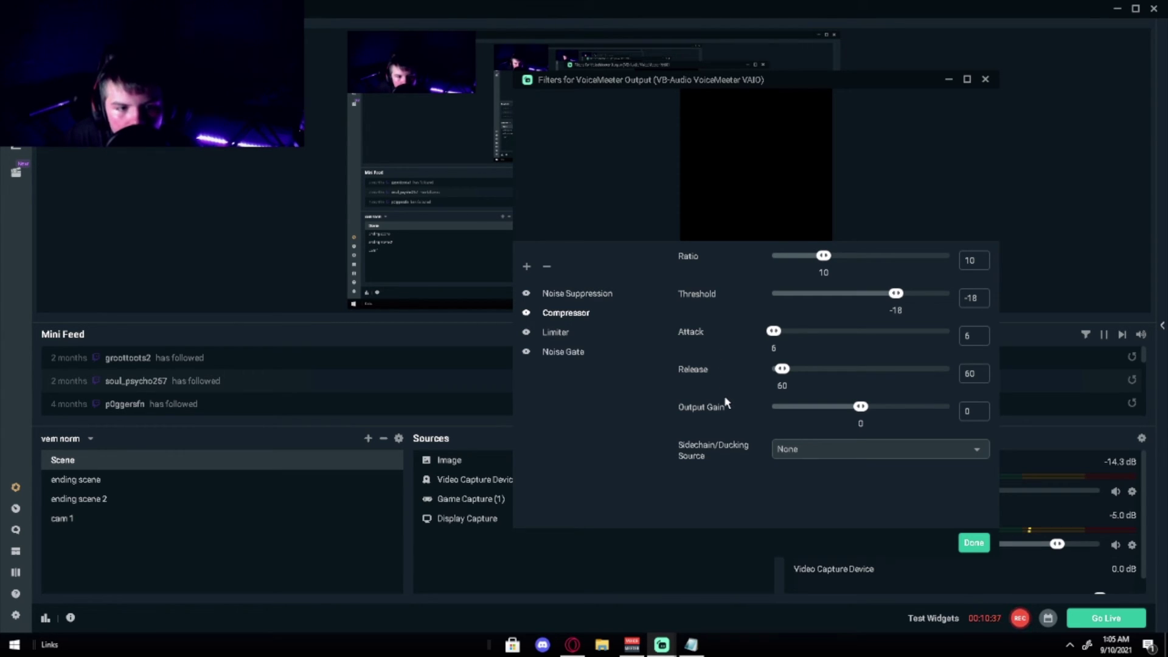
Show the VoiceMeeter Output's Limiter filter settings: threshold -3, release 60
left_click(557, 332)
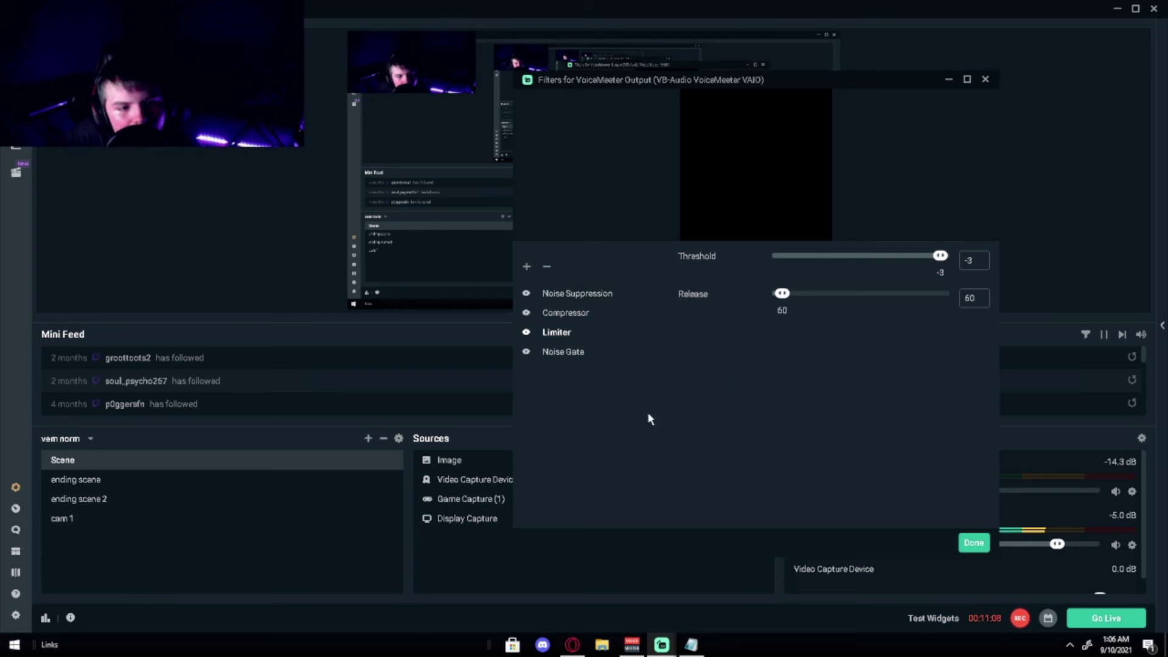
Show the Noise Gate filter settings: close threshold -8, open threshold -20
left_click(569, 362)
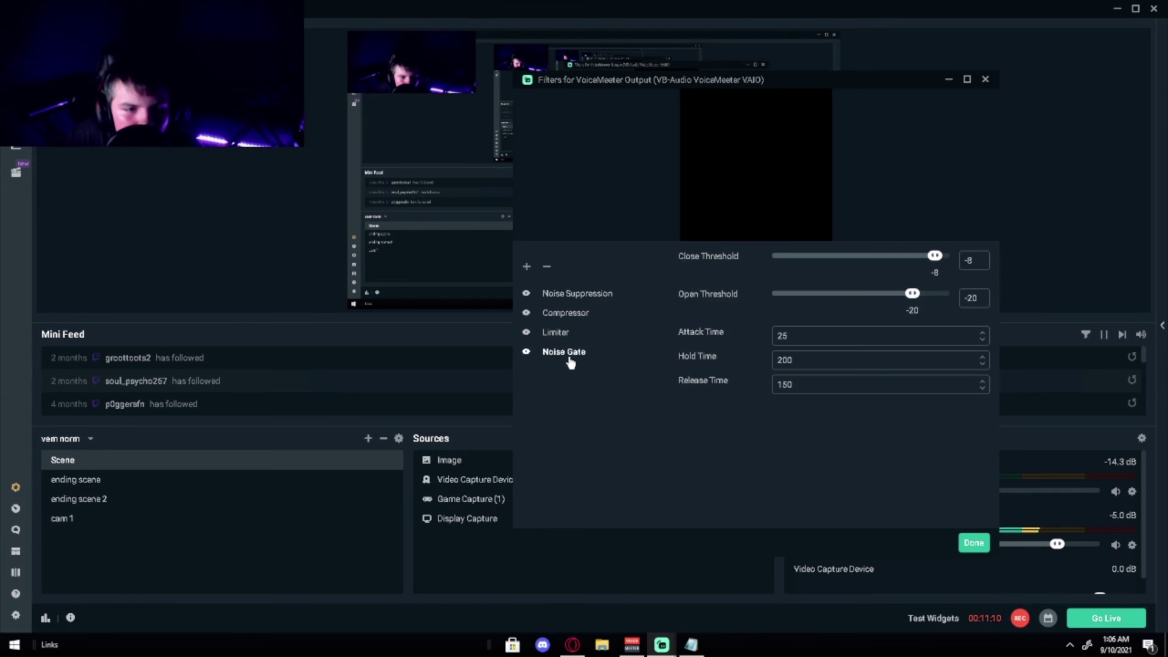